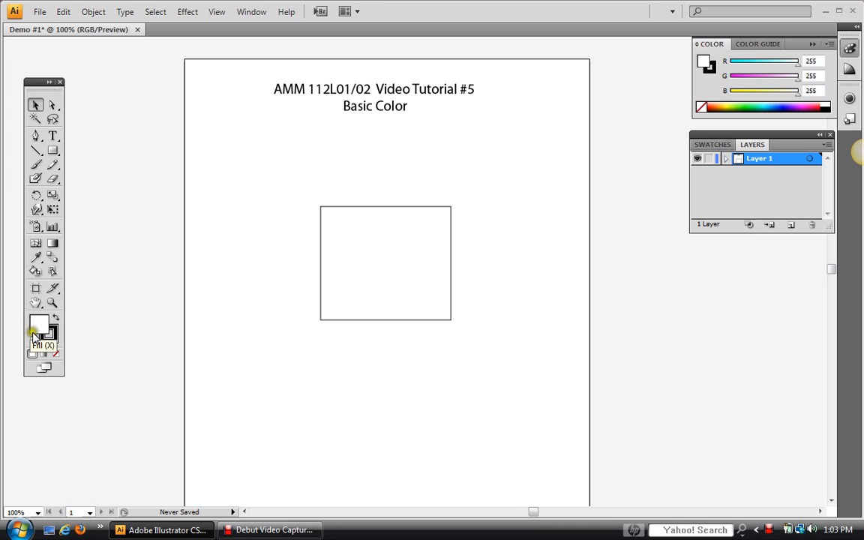
Activate the fill attribute, and end with the stroke as the active color attribute
click(43, 325)
click(339, 287)
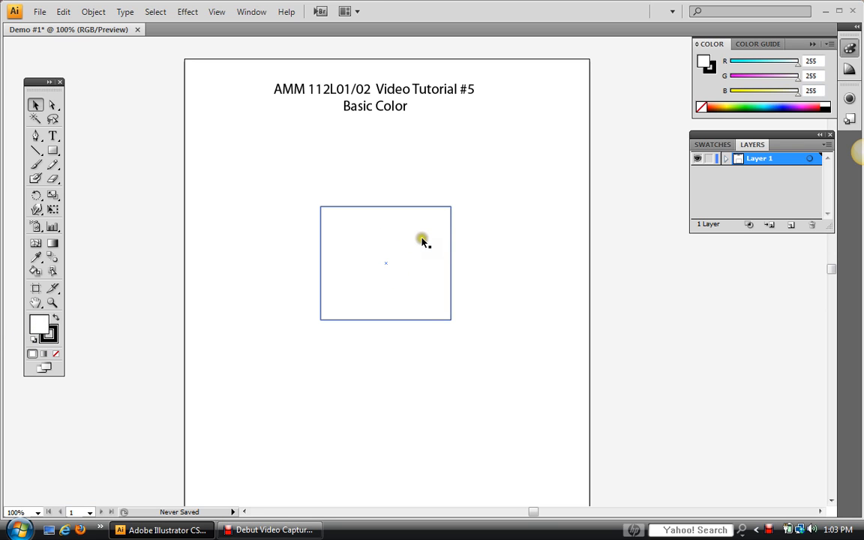
click(54, 337)
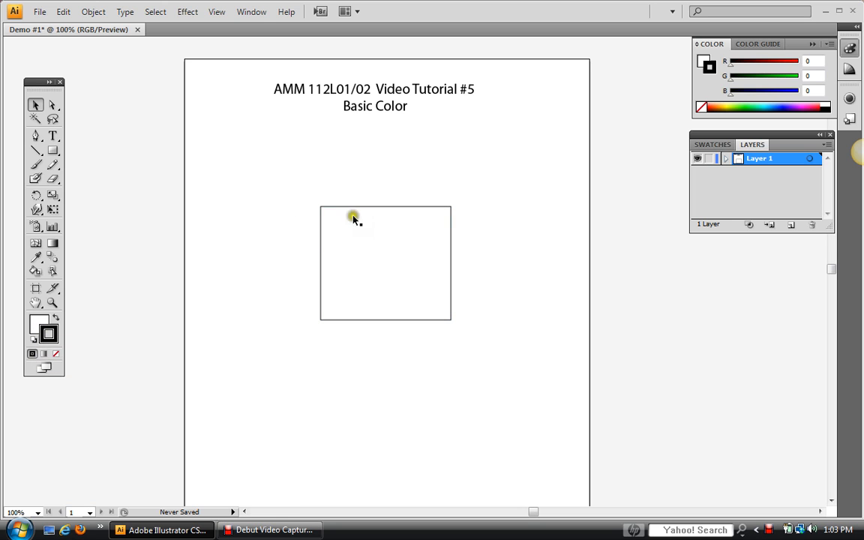
Draw four overlapping rectangles of different sizes over the existing rectangle
click(52, 150)
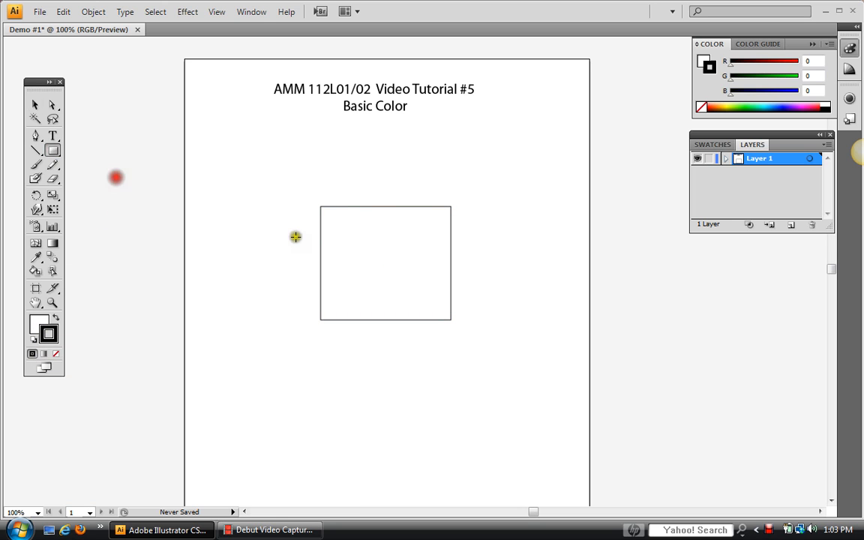
drag(291, 250, 419, 340)
drag(381, 207, 461, 295)
drag(307, 189, 378, 260)
drag(388, 187, 432, 241)
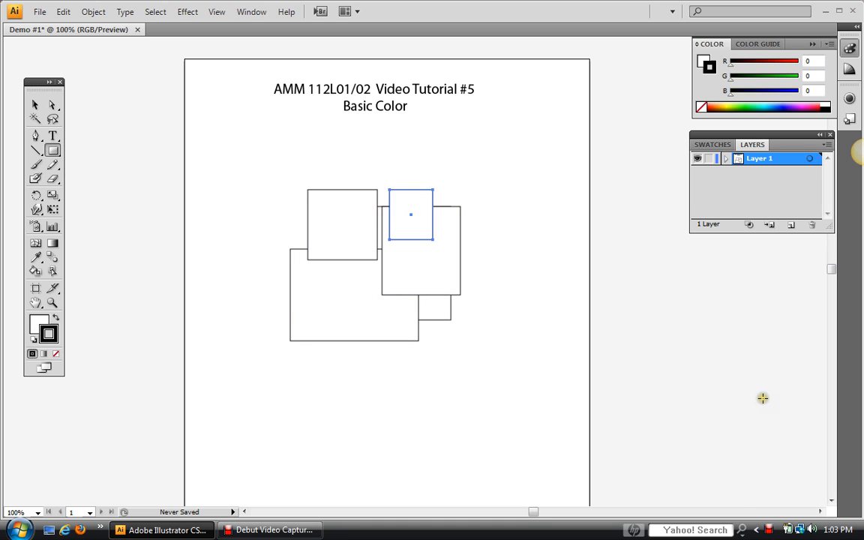
Undo the four newly drawn rectangles, keeping only the original one
key(ctrl+z)
key(ctrl+z)
key(ctrl+z)
key(ctrl+z)
key(ctrl+z)
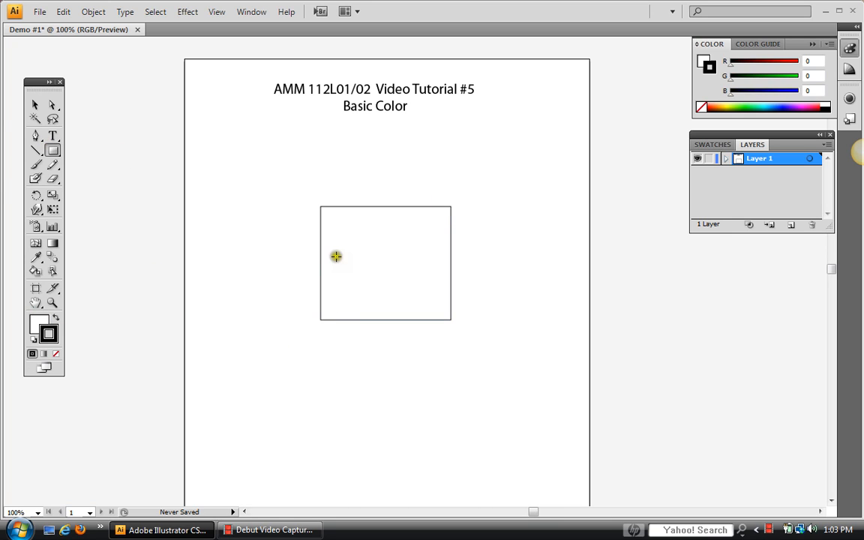
Select the rectangle in the middle of the page and set its fill to None
click(39, 323)
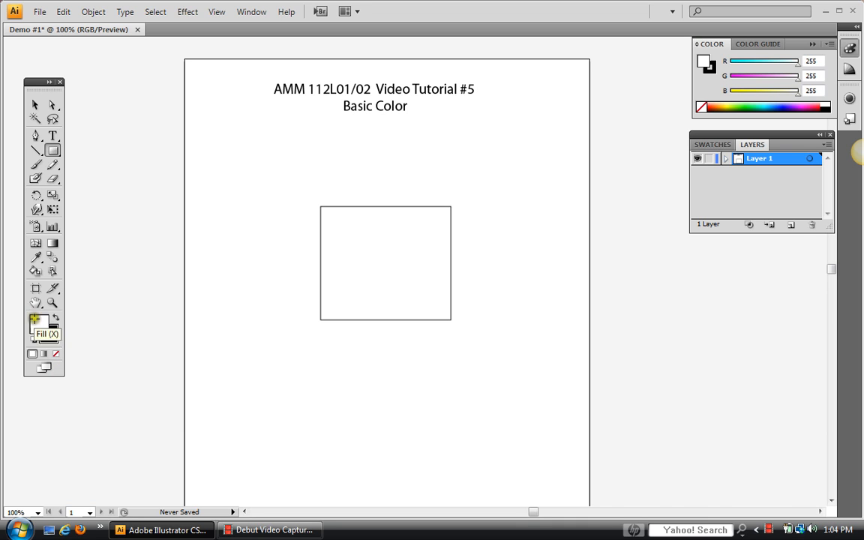
click(34, 107)
click(338, 219)
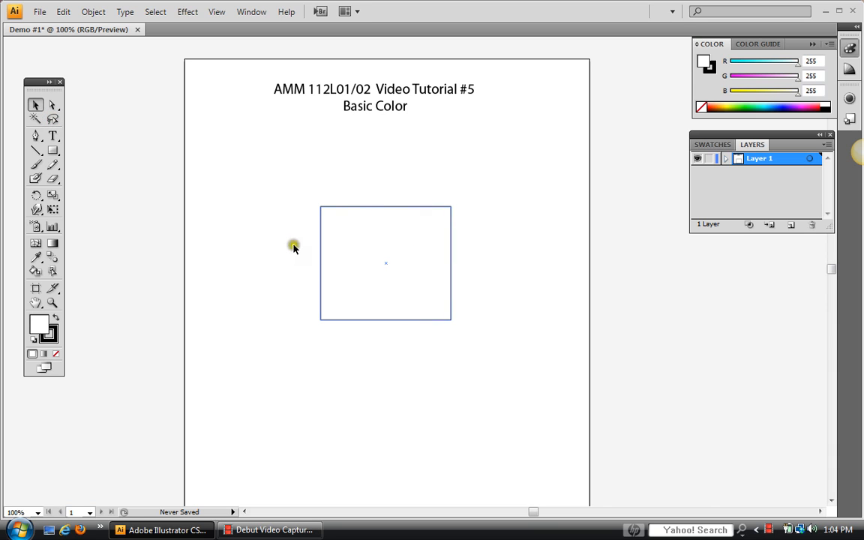
click(390, 207)
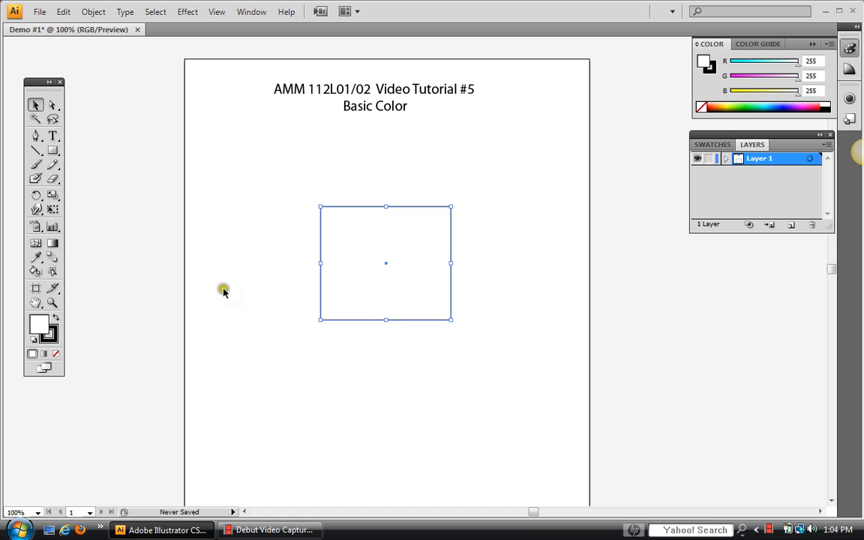
click(54, 358)
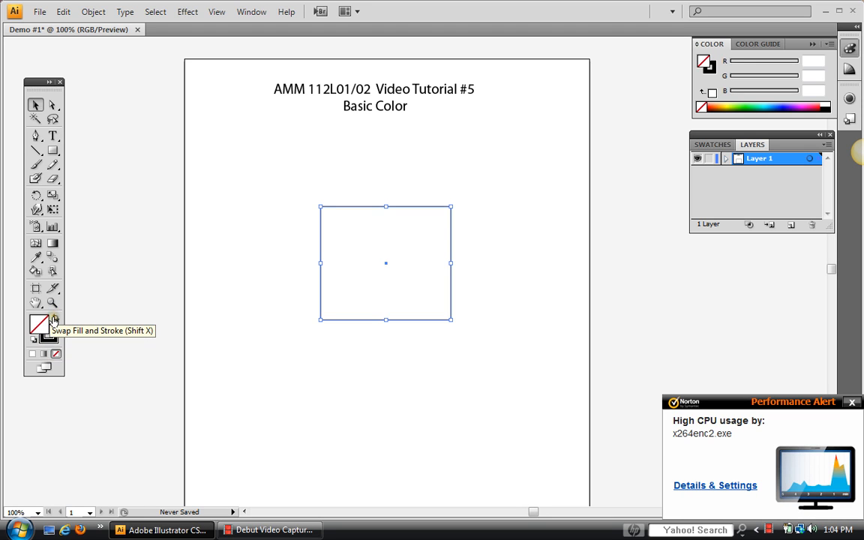
Swap the rectangle's fill and stroke colors, swap them back, and deselect the rectangle
click(55, 322)
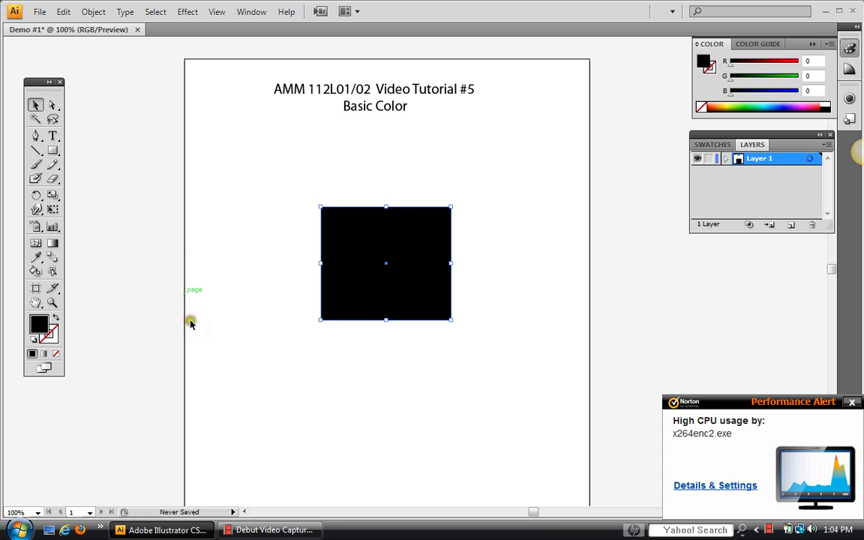
click(55, 319)
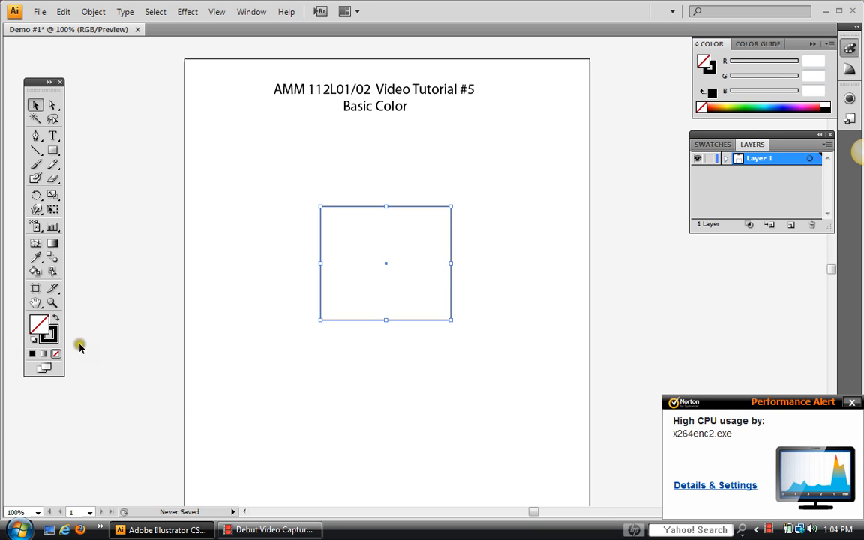
click(279, 364)
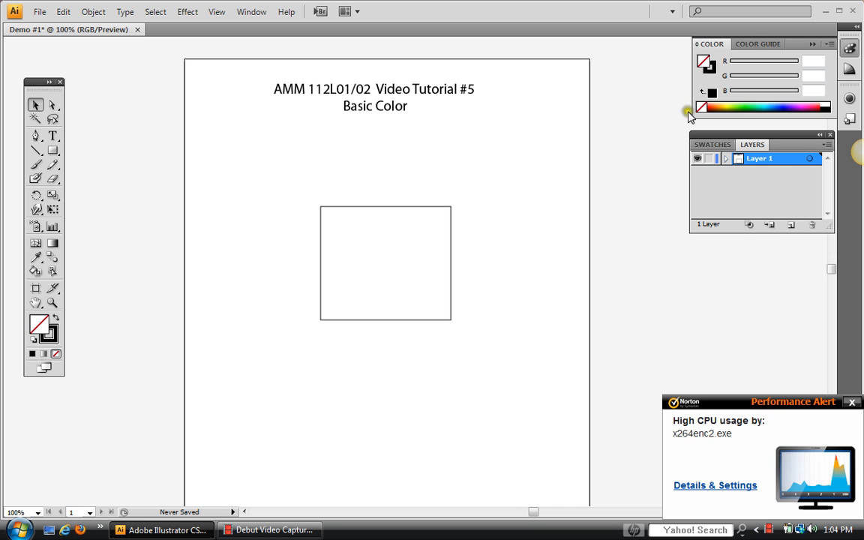
Hide and reopen the color controls, view the Color Guide's shades and tints, and return to the RGB sliders
click(729, 42)
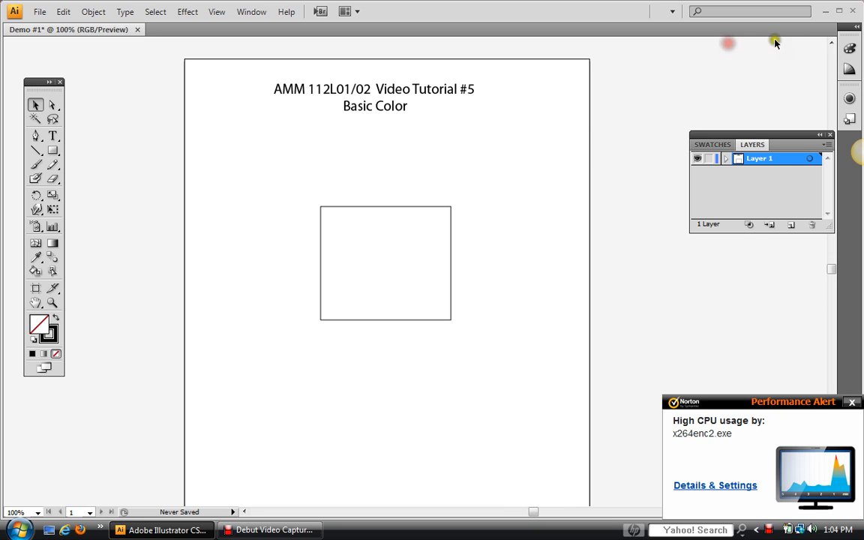
click(851, 47)
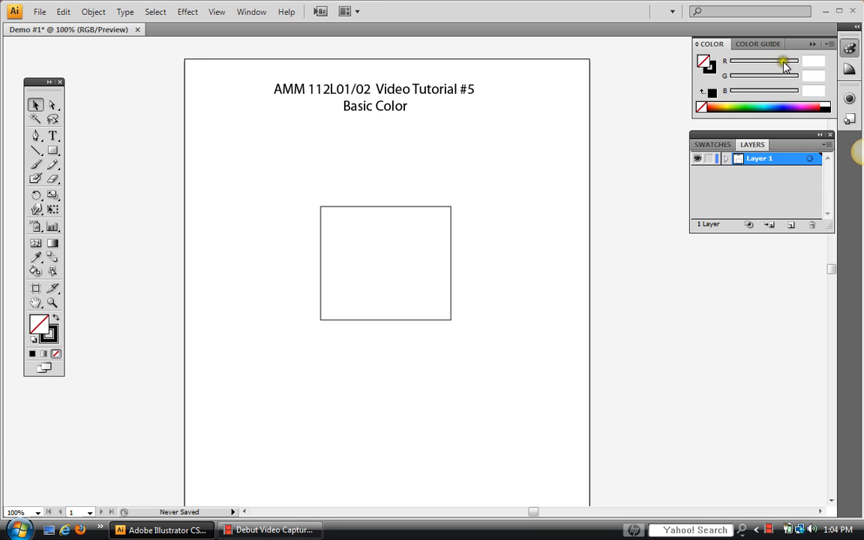
click(759, 45)
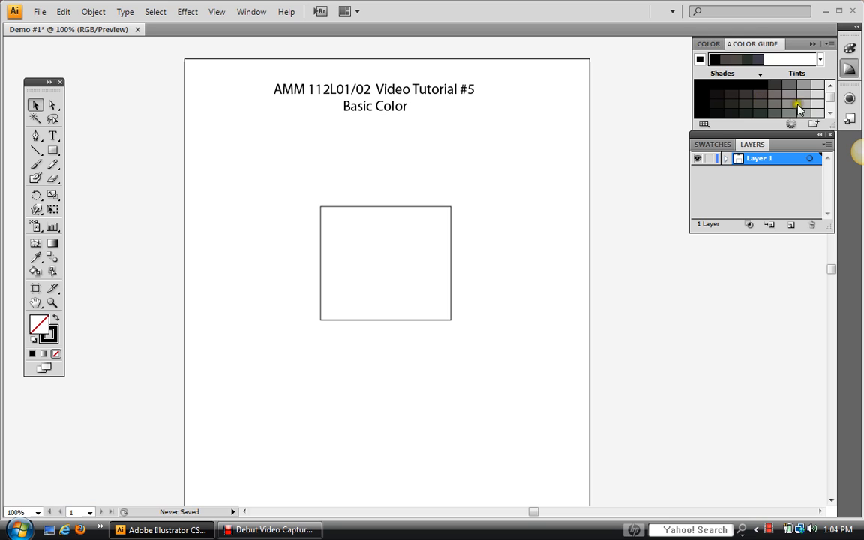
click(709, 43)
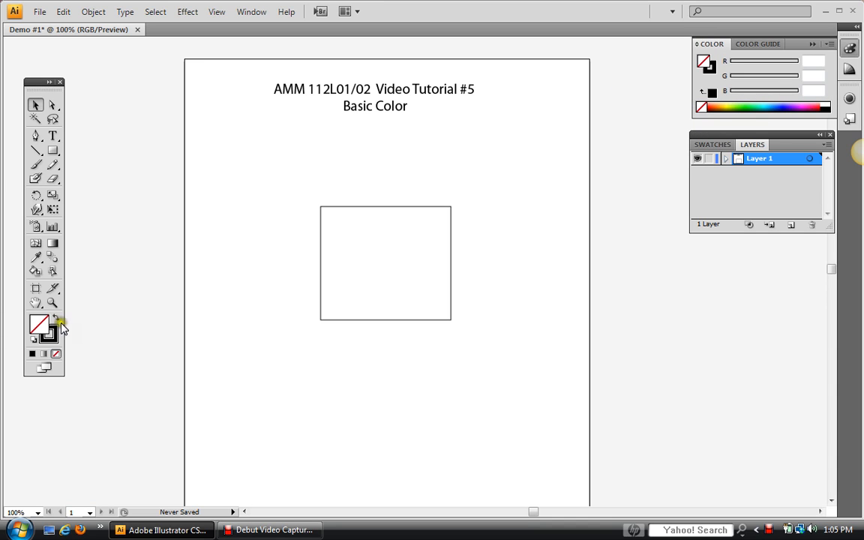
With nothing selected, sample several fill colors from the spectrum, ending on mint green (R 127, G 255, B 202), and try applying it to the rectangle
click(787, 104)
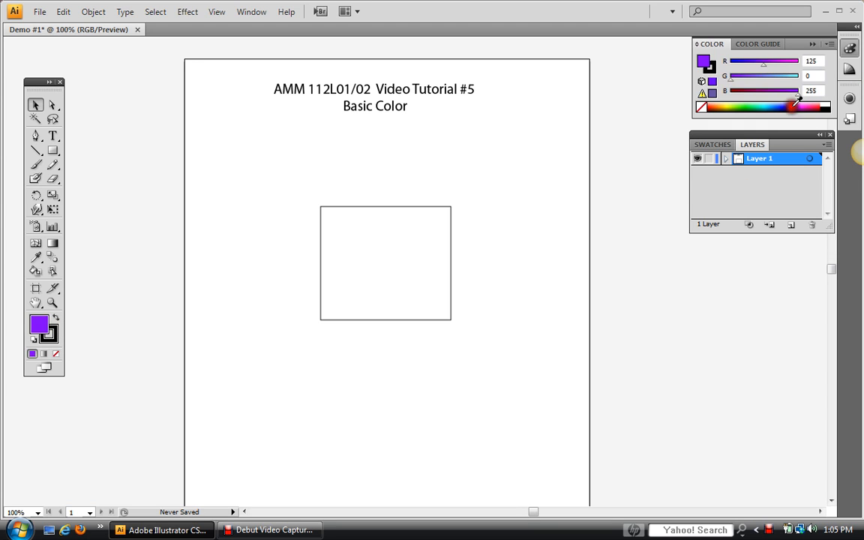
click(766, 105)
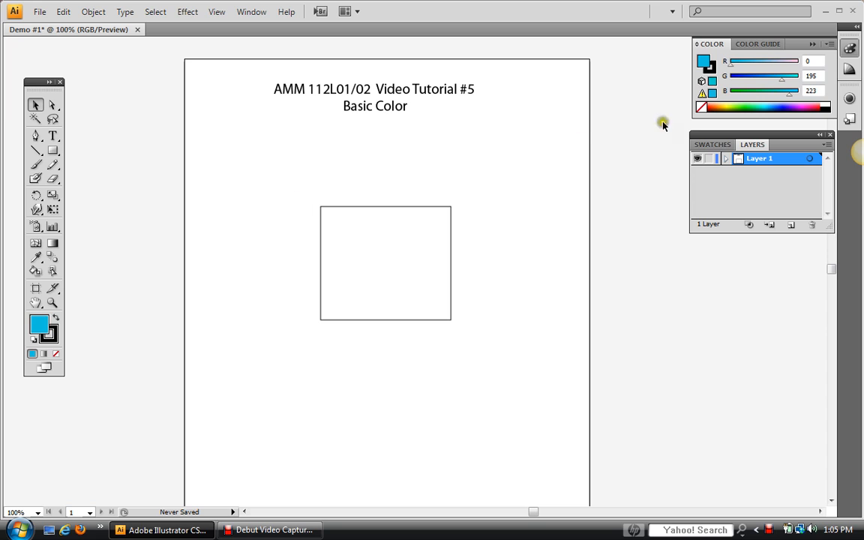
click(756, 104)
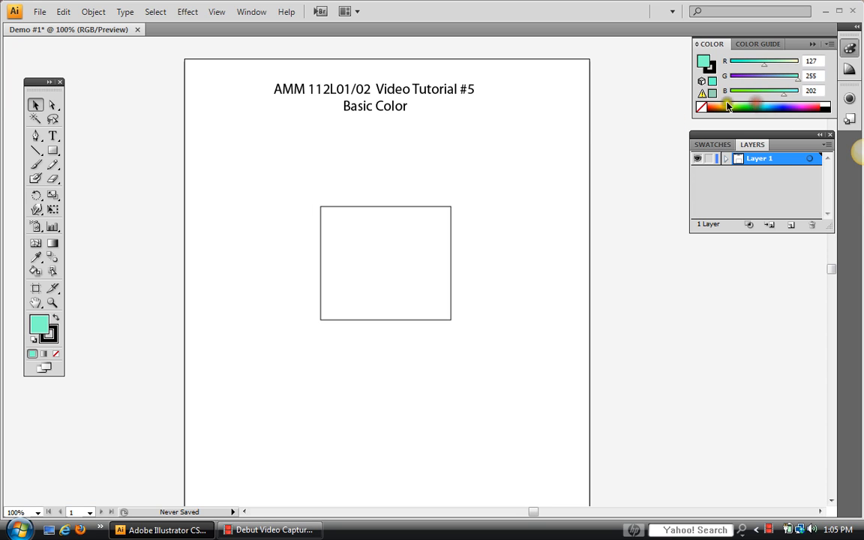
click(396, 209)
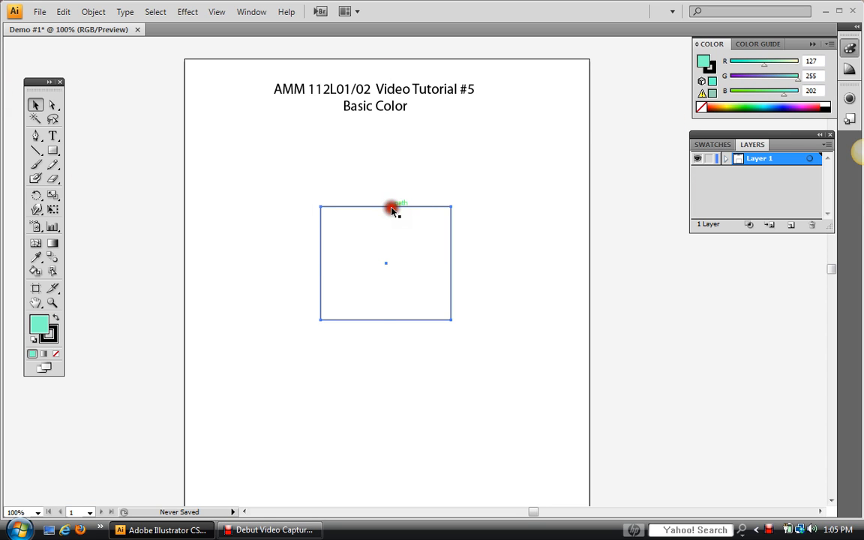
click(518, 255)
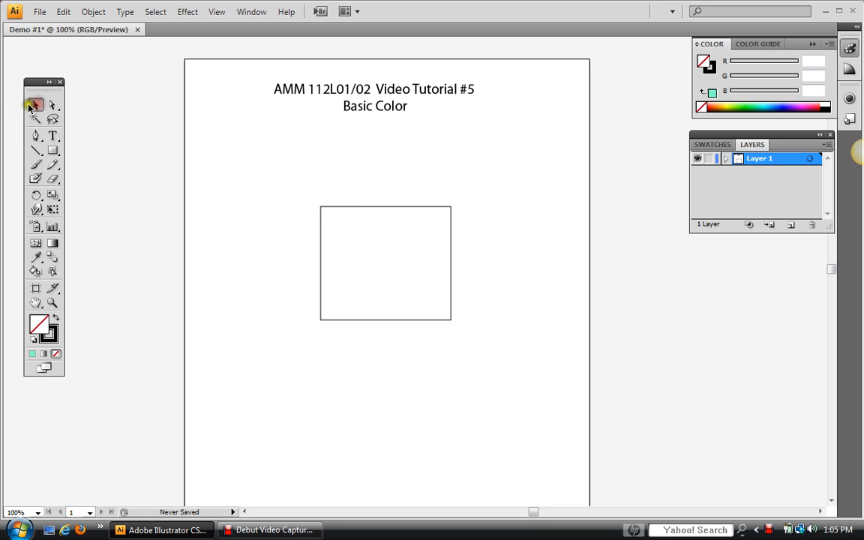
Select the rectangle and try spectrum colors as its fill, from yellow-orange to pink (R 255, G 127, B 154)
drag(283, 187, 489, 350)
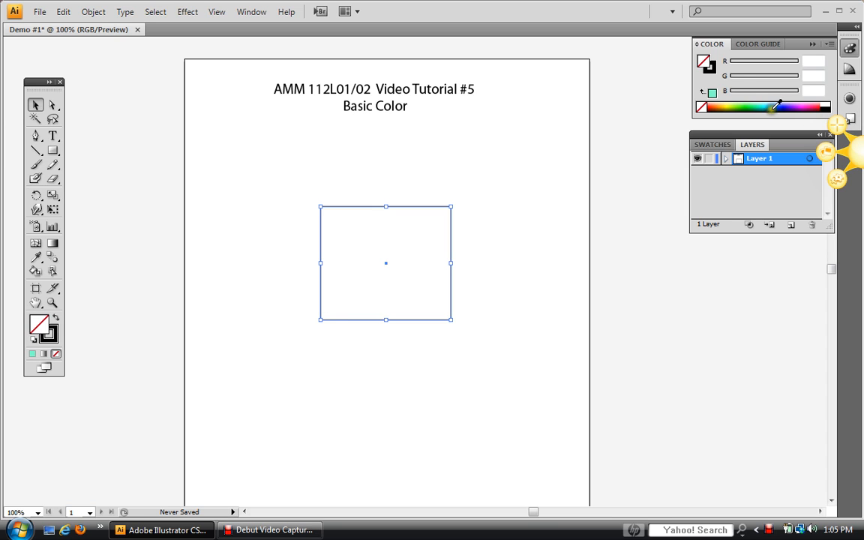
click(726, 106)
click(725, 105)
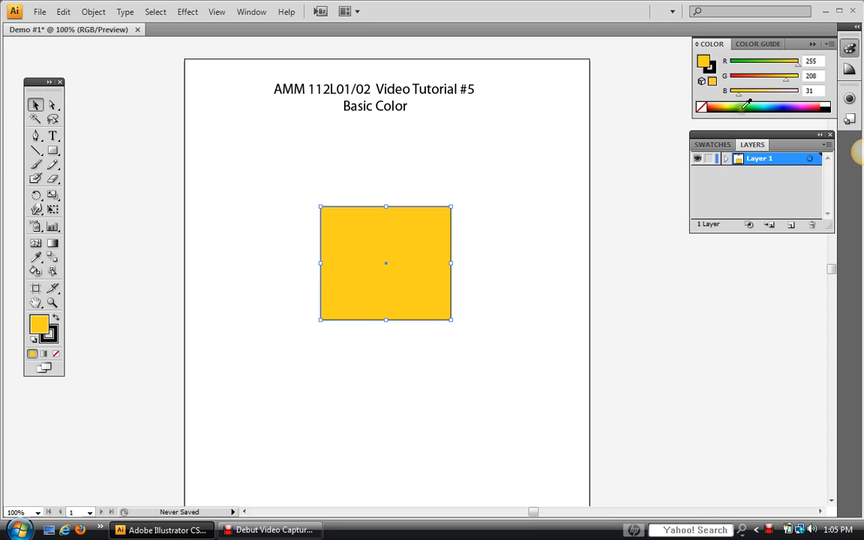
drag(723, 104, 823, 97)
click(817, 104)
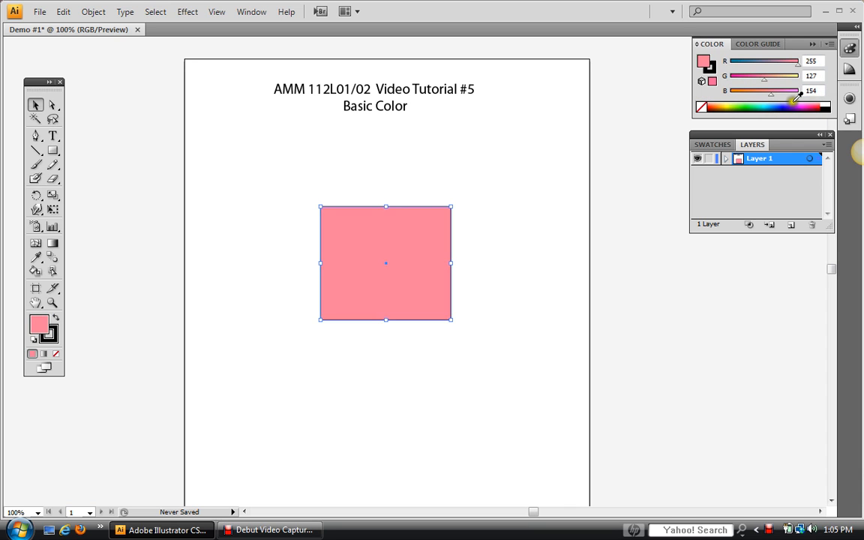
Recolor the rectangle's fill from the spectrum with purple, then magenta, ending on light yellow (R 255, G 221, B 95)
click(792, 103)
click(792, 103)
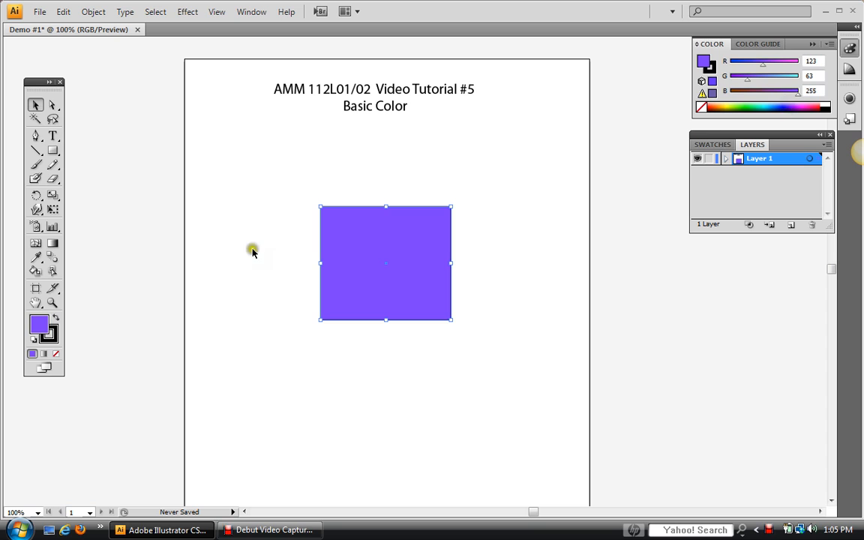
click(807, 103)
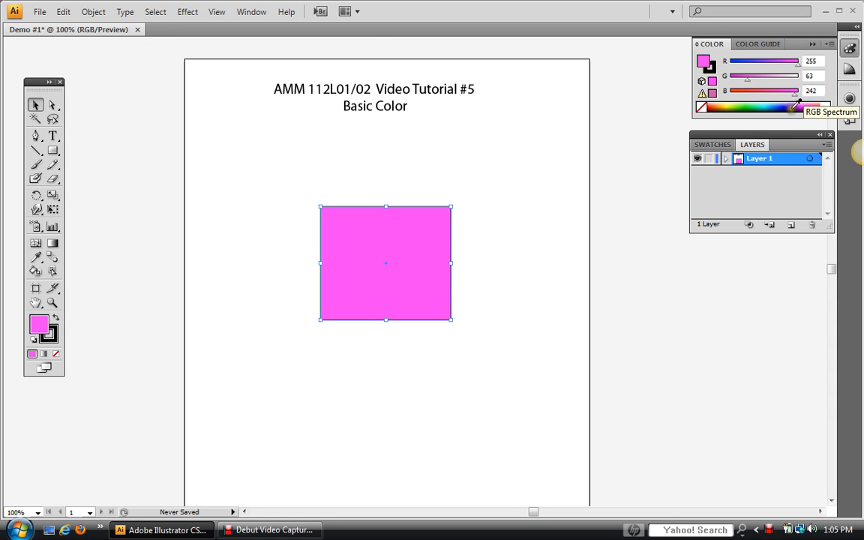
drag(798, 104, 717, 105)
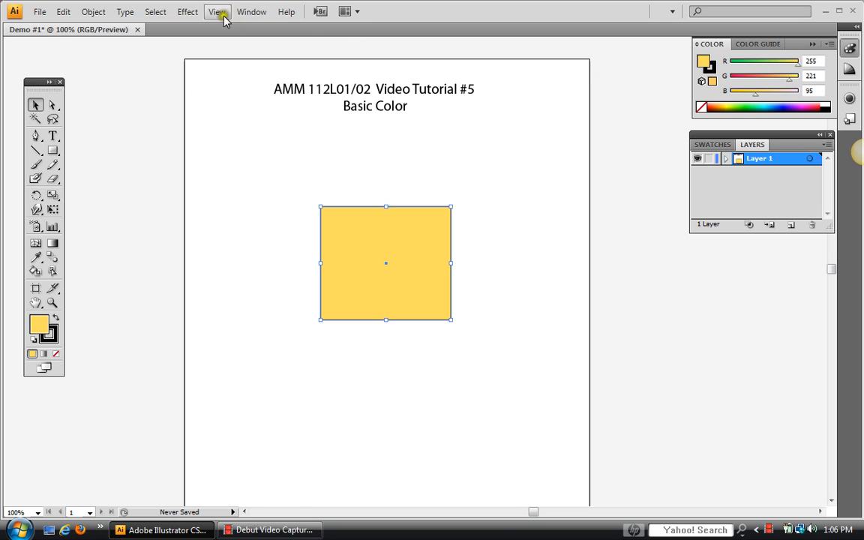
Show the Swatches and fill the rectangle with the blue swatch (R 0, G 113, B 188) after trying magenta
click(253, 15)
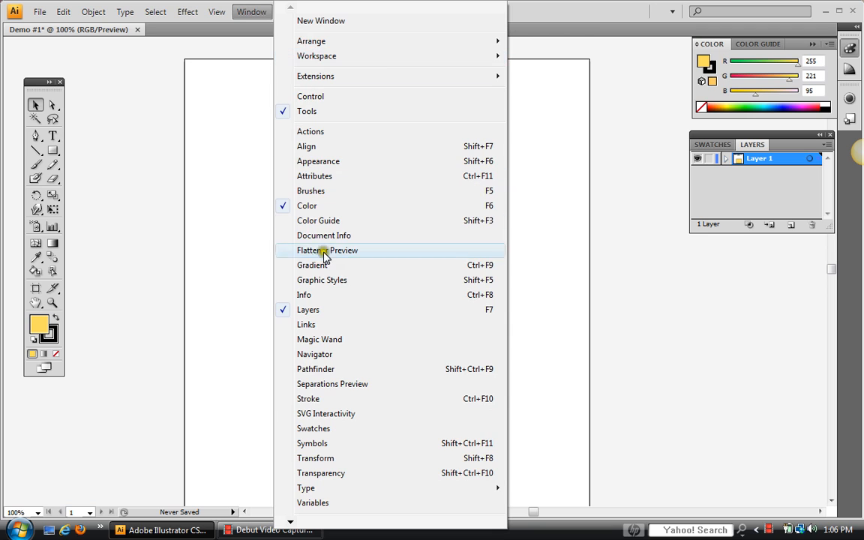
click(324, 429)
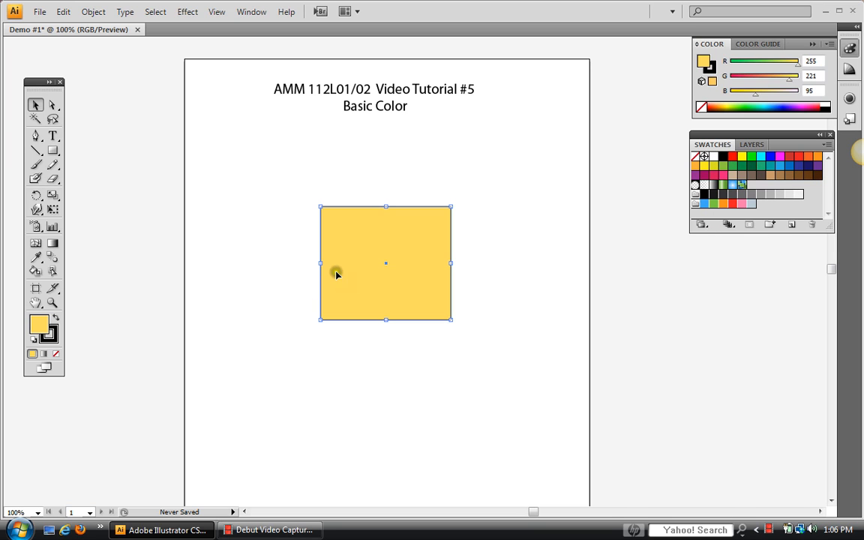
click(400, 236)
click(780, 156)
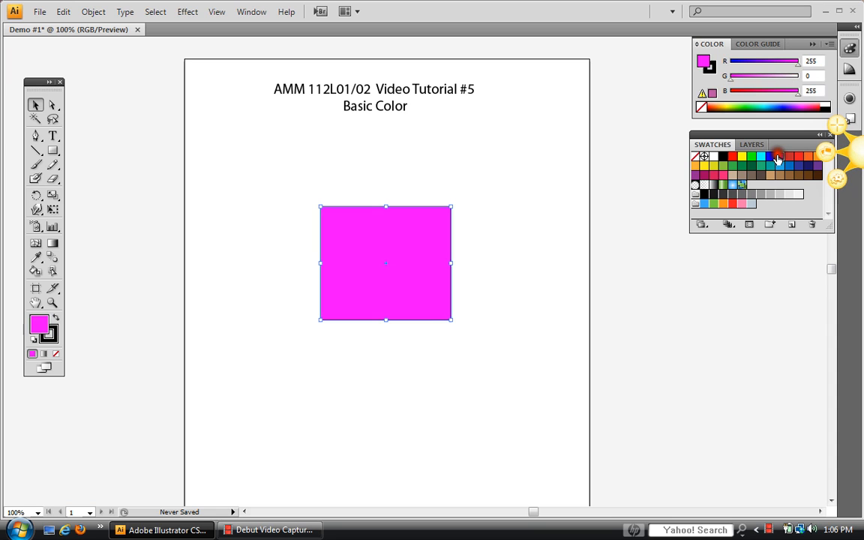
click(790, 158)
click(790, 165)
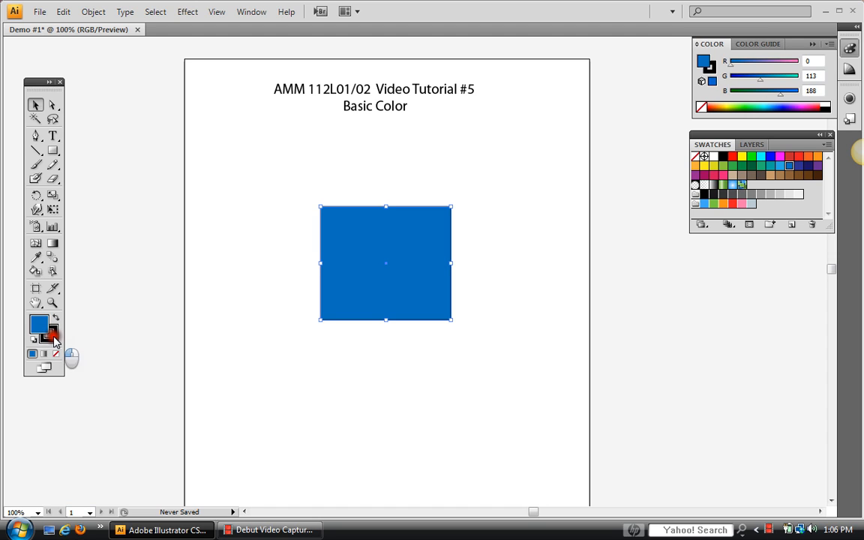
Set the rectangle's stroke to the magenta swatch (R 255, G 0, B 255) and deselect it
click(50, 339)
click(781, 157)
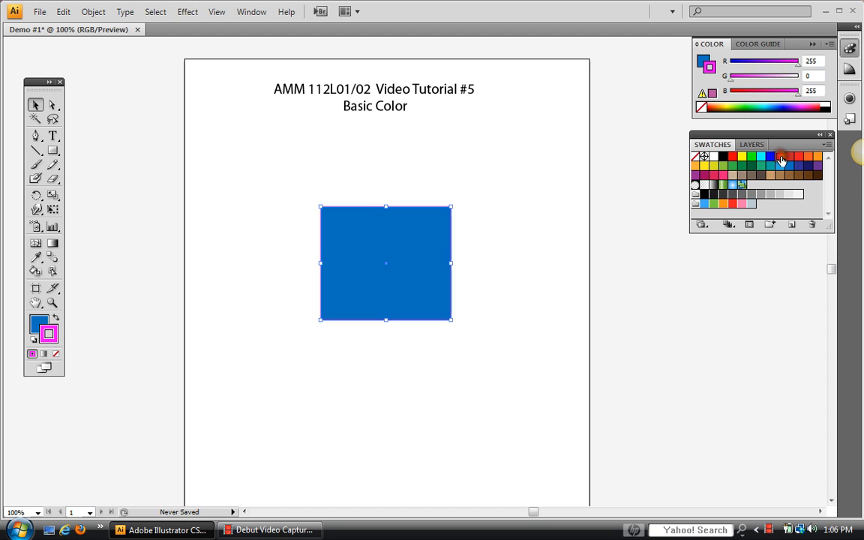
click(527, 261)
Inspect the rectangle's magenta outline up close and select the rectangle again
click(52, 302)
drag(307, 189, 488, 347)
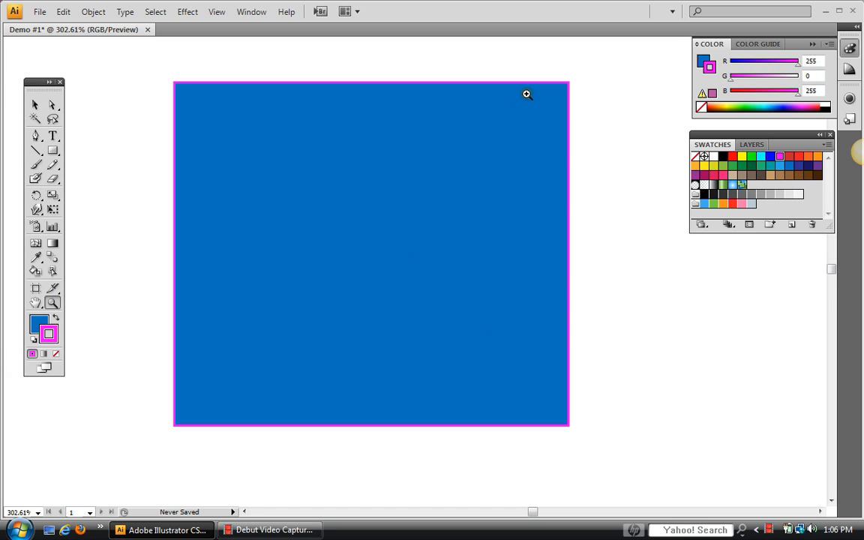
click(35, 105)
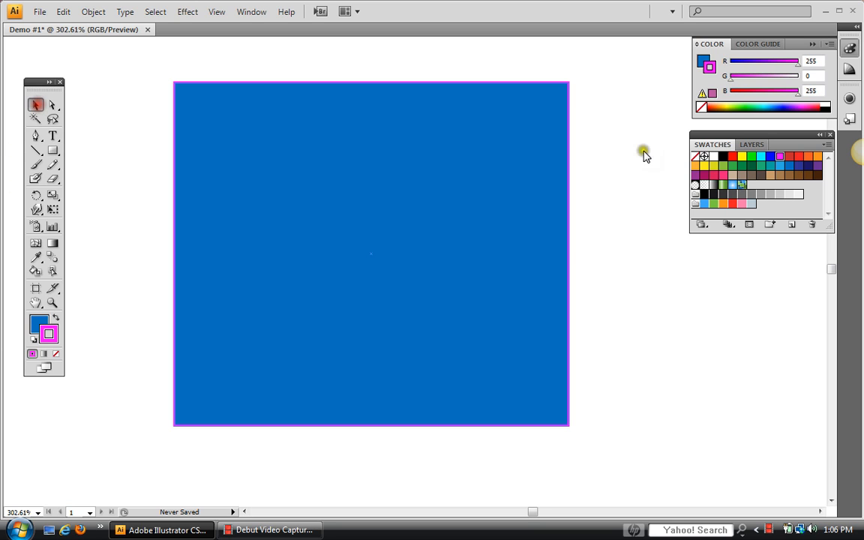
click(404, 200)
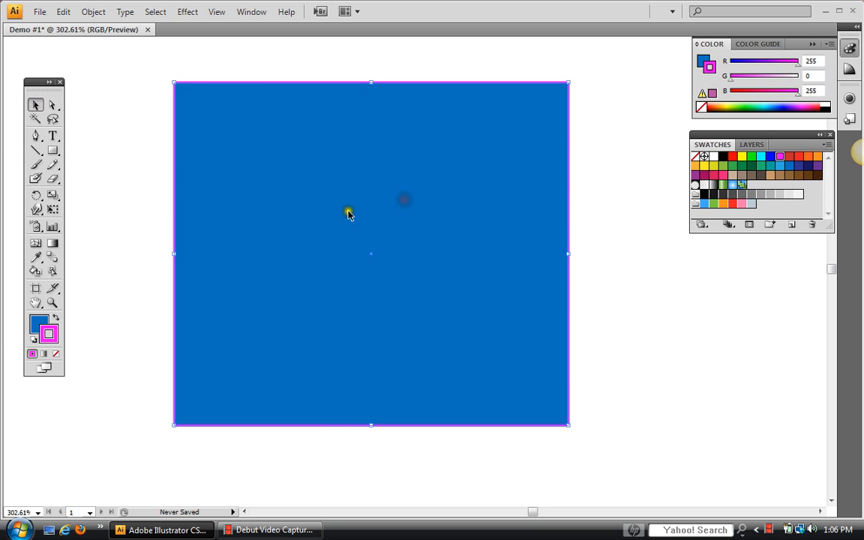
Recolor the rectangle's stroke with green, gray-brown and red swatches, ending on the black swatch (R 0, G 0, B 0)
click(762, 155)
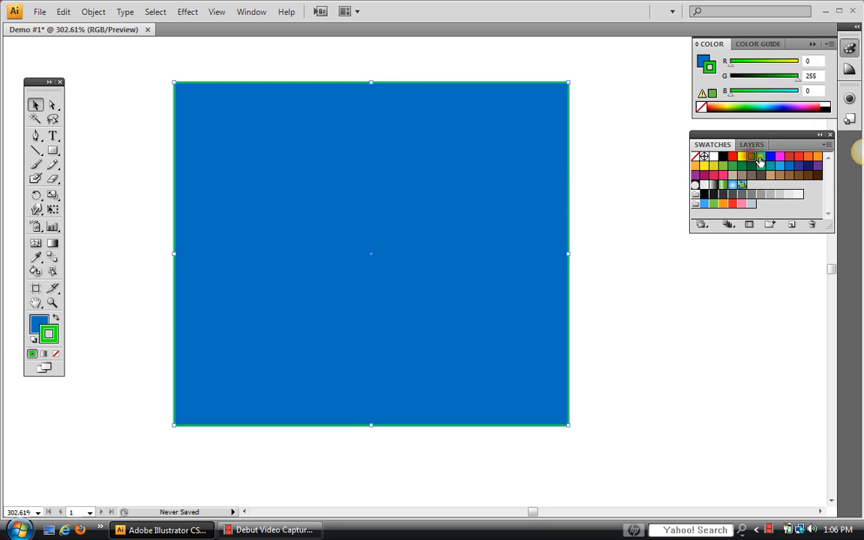
click(753, 165)
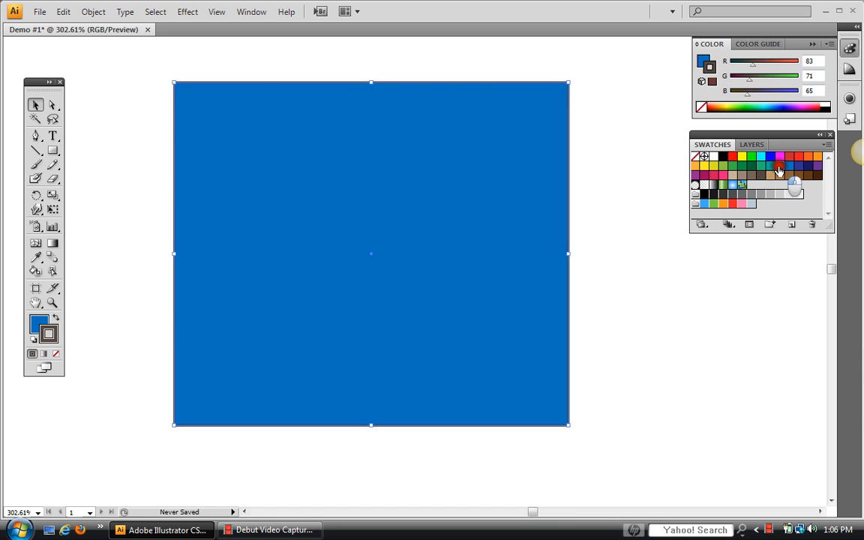
click(778, 166)
click(789, 155)
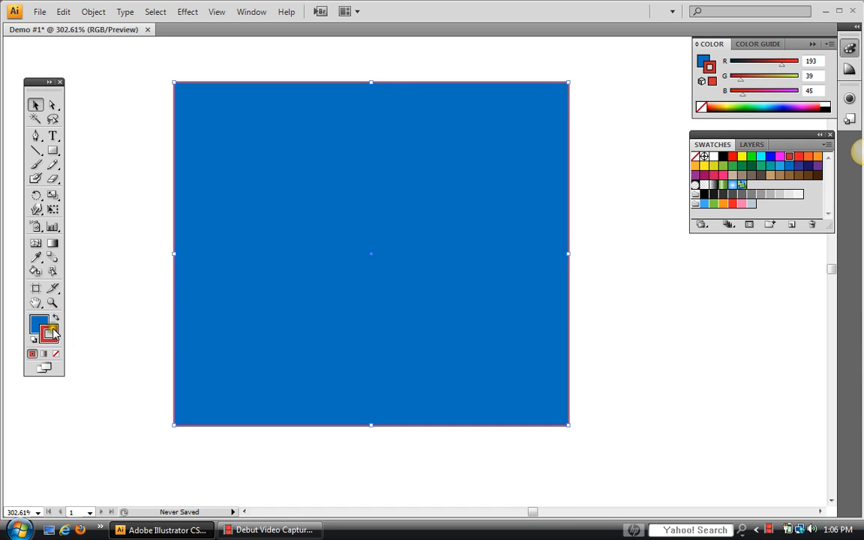
click(721, 158)
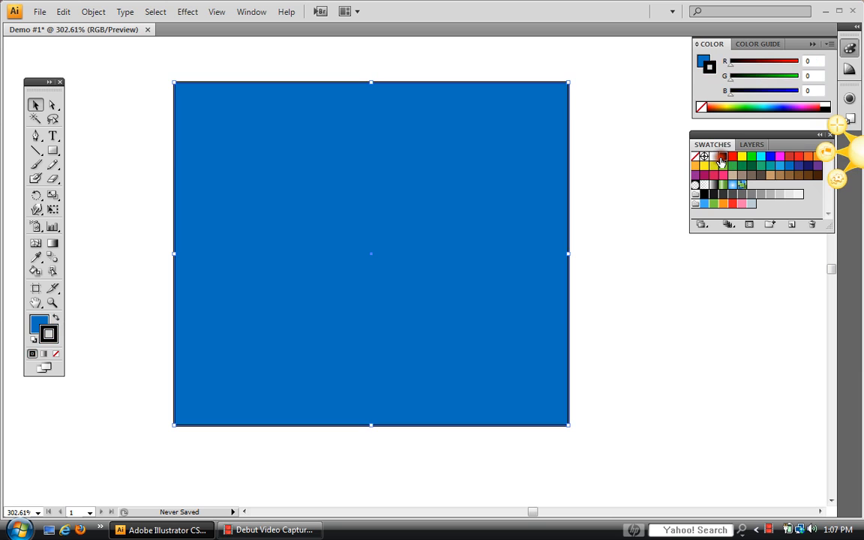
Make the fill active and try cyan, green and blue swatches on the rectangle, ending on bright red (R 237, G 28, B 36)
click(35, 322)
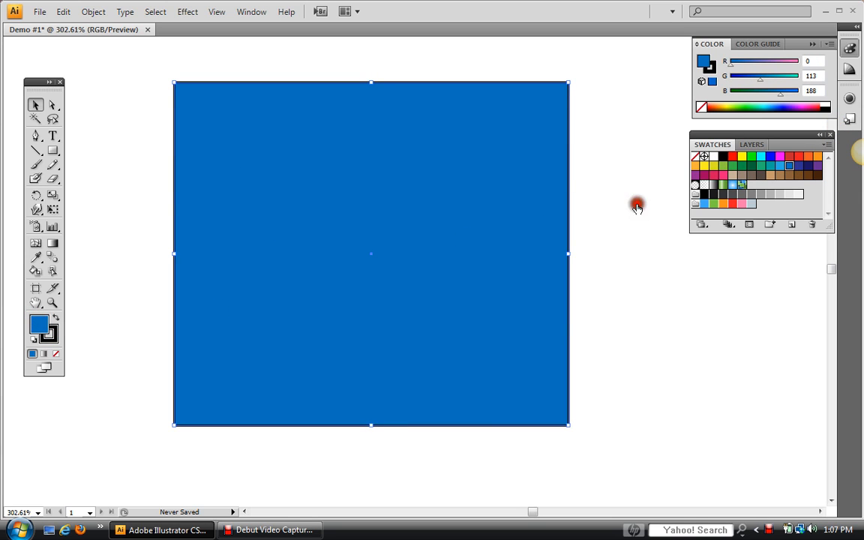
click(761, 174)
click(765, 161)
click(760, 157)
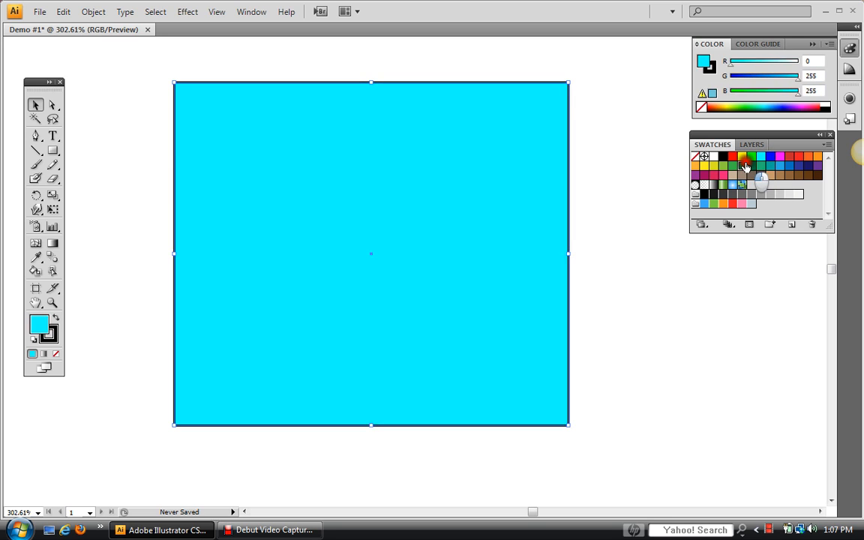
click(732, 166)
click(722, 166)
click(789, 165)
click(798, 157)
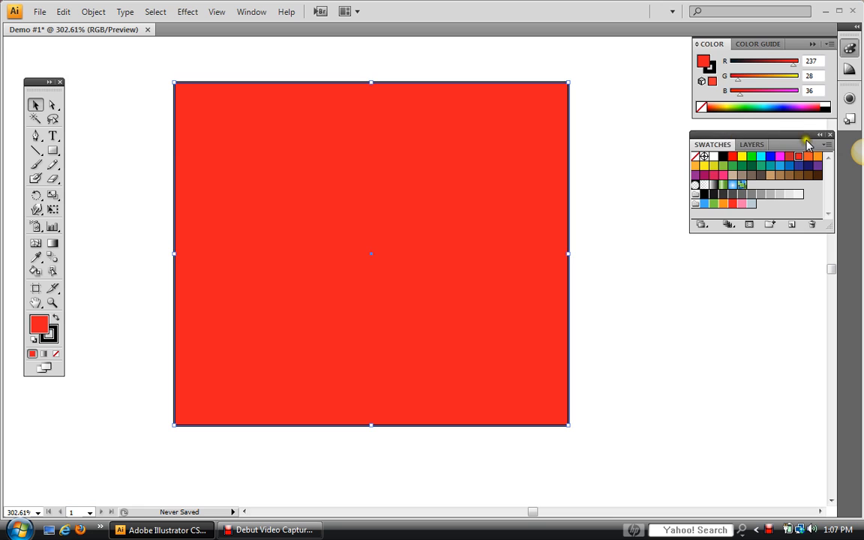
Open the Renaissance swatch library from the Art History collection
click(829, 147)
mouse_move(766, 447)
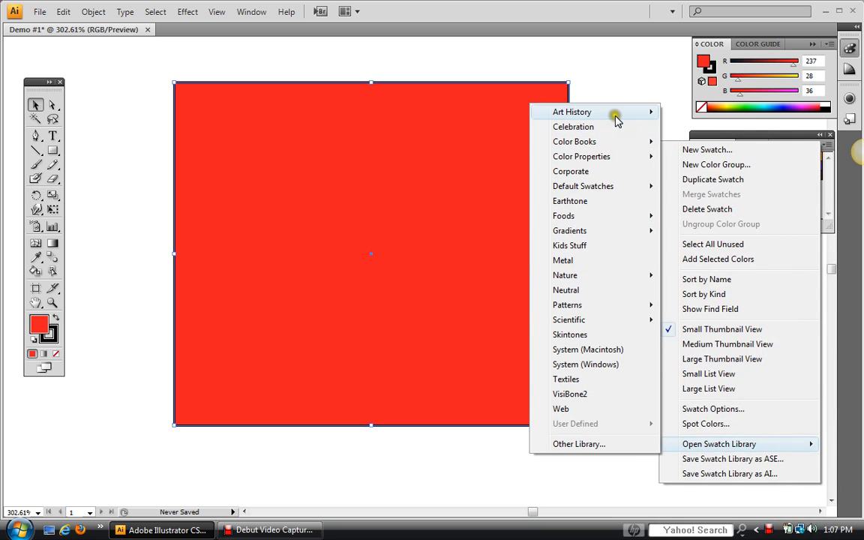
mouse_move(616, 121)
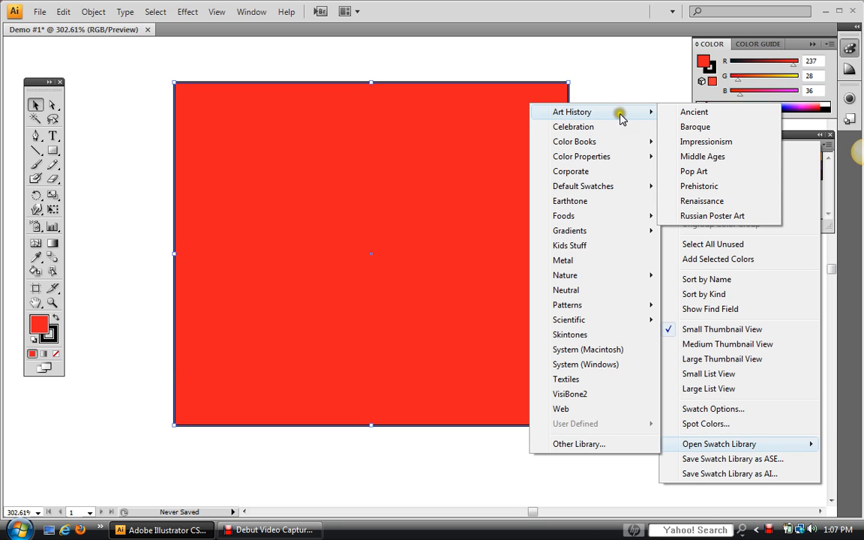
click(709, 201)
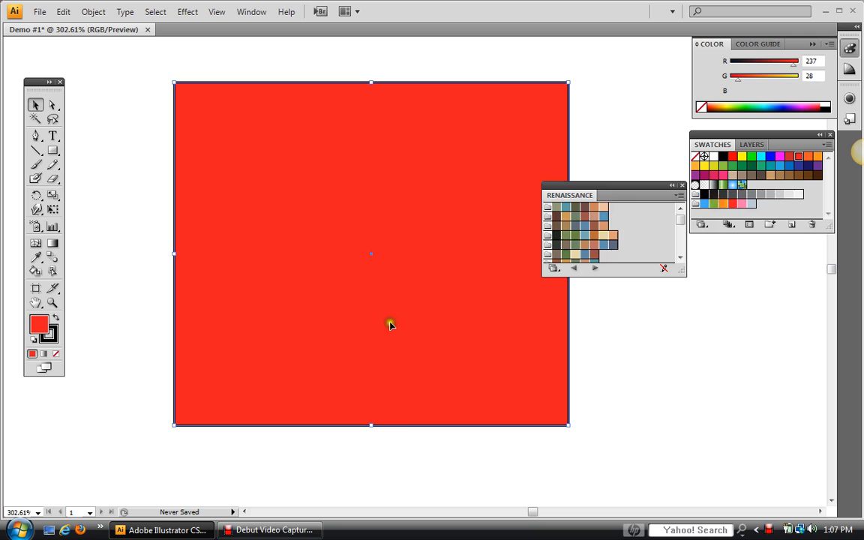
Browse the neighboring swatch libraries, including Pop Art, Russian Poster Art and Celebration, and close the library
click(575, 267)
click(575, 267)
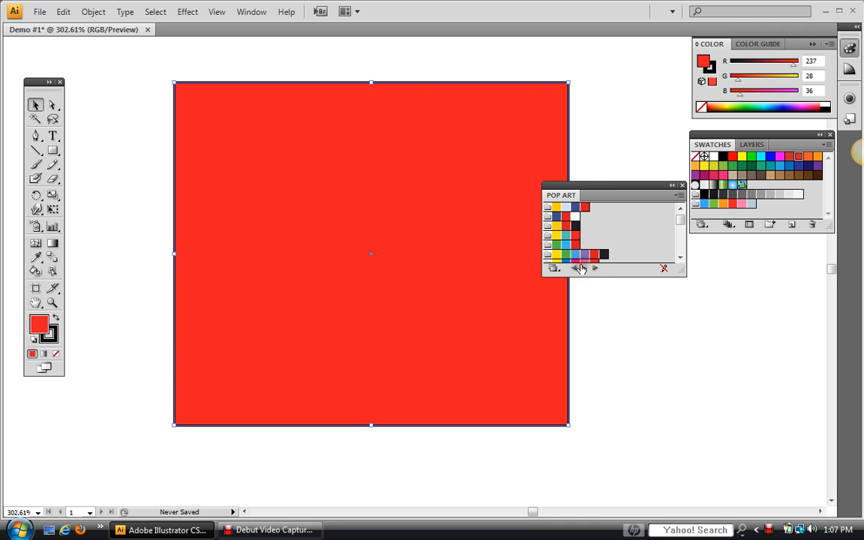
click(593, 268)
click(593, 268)
click(594, 269)
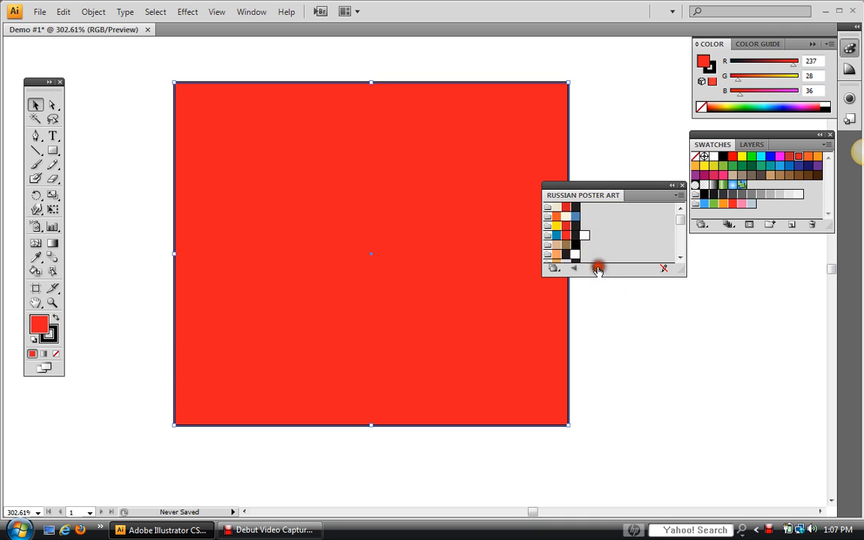
click(597, 269)
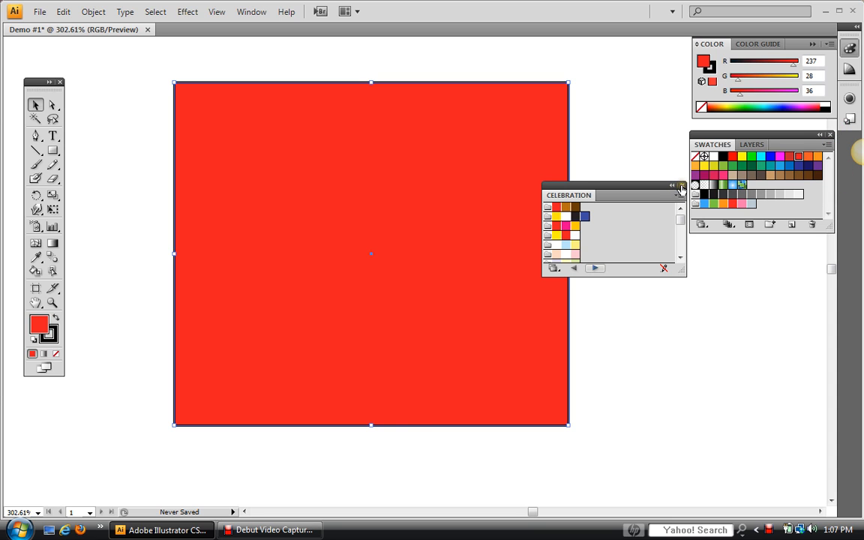
click(679, 187)
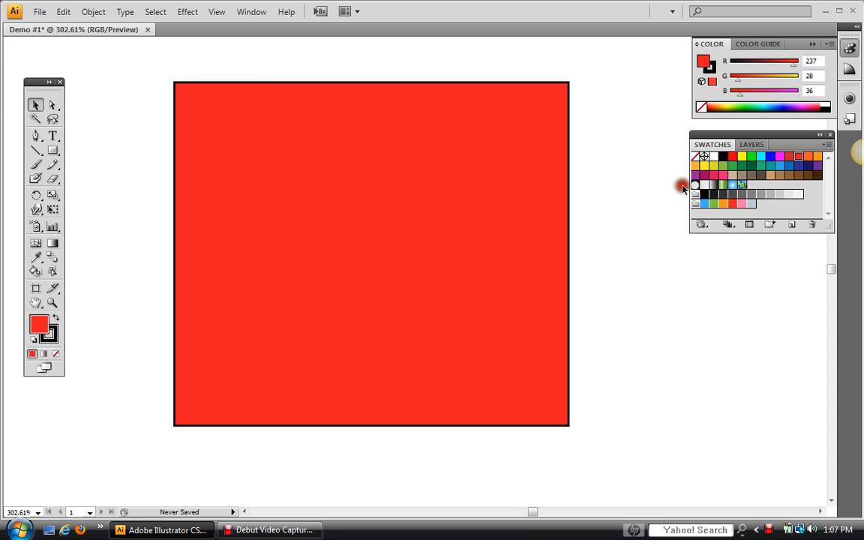
Open the Metals gradient swatch library
click(828, 144)
mouse_move(692, 442)
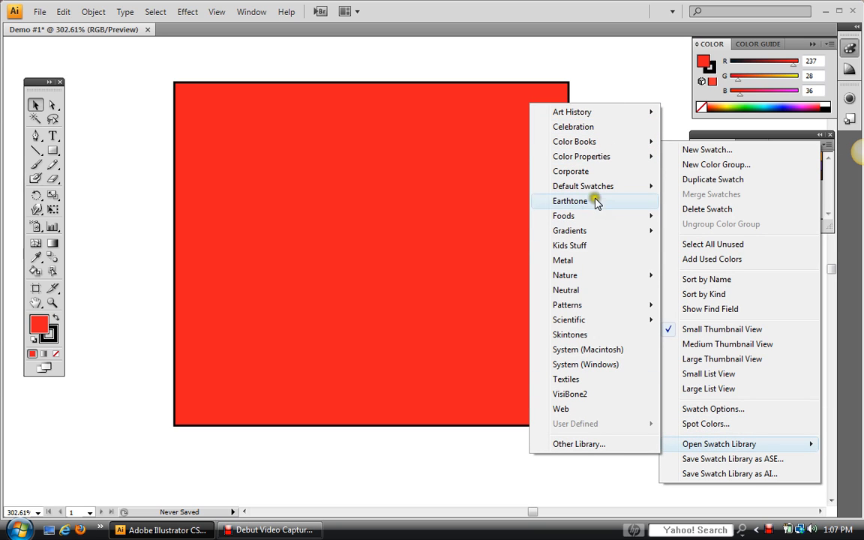
mouse_move(582, 237)
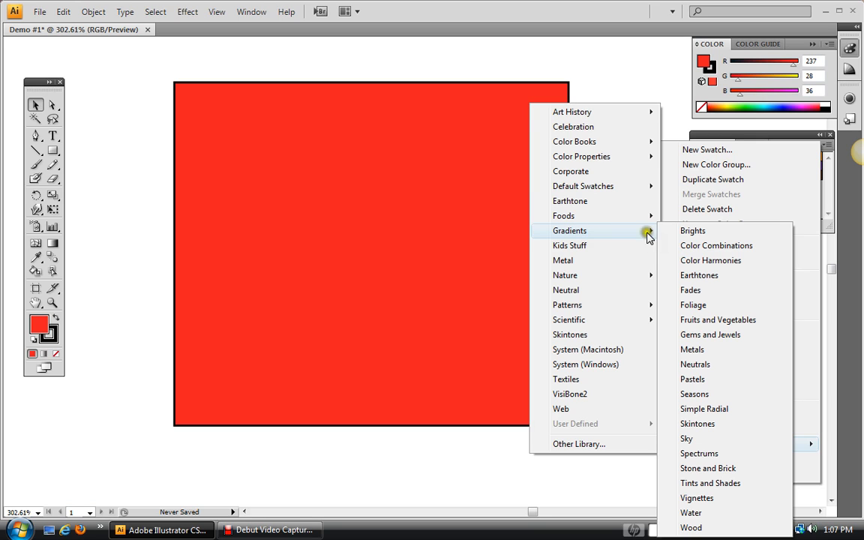
click(713, 352)
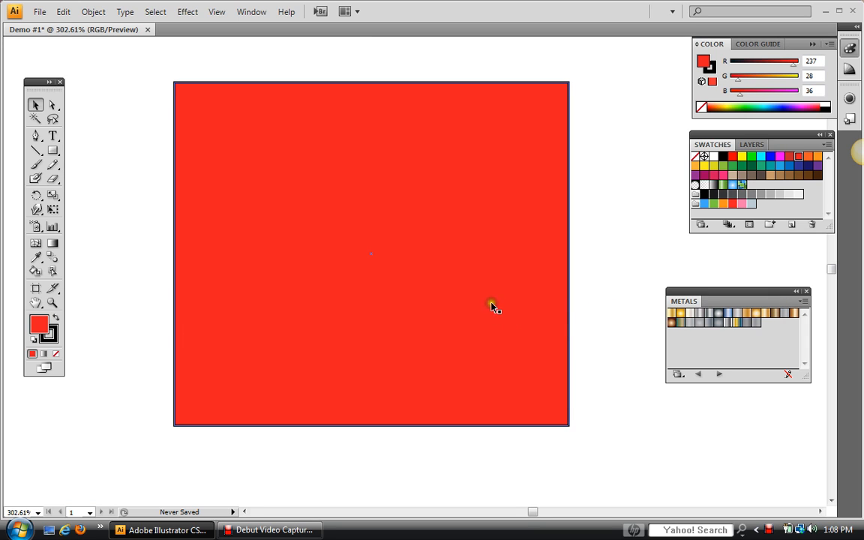
Fill the selected rectangle with several Metals gradients, starting with gold and ending on the radial white-to-dark-gray one, and close the library
click(673, 316)
click(336, 279)
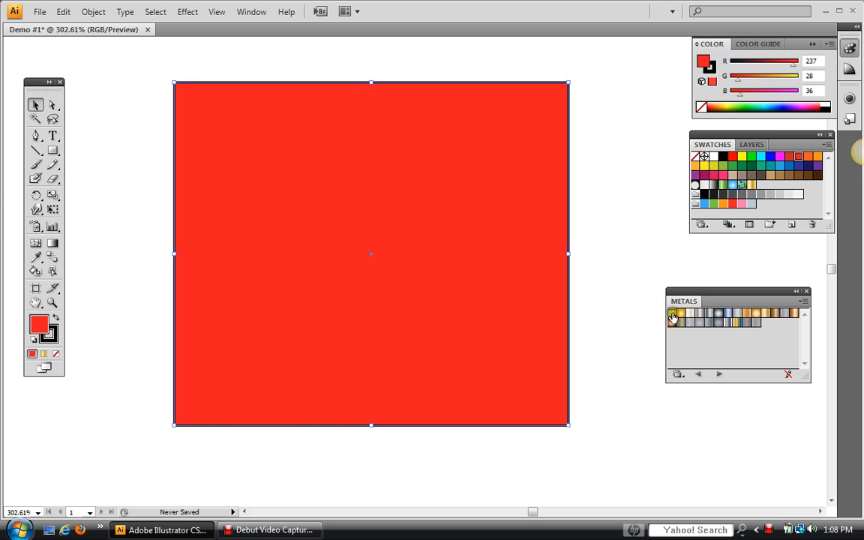
click(673, 316)
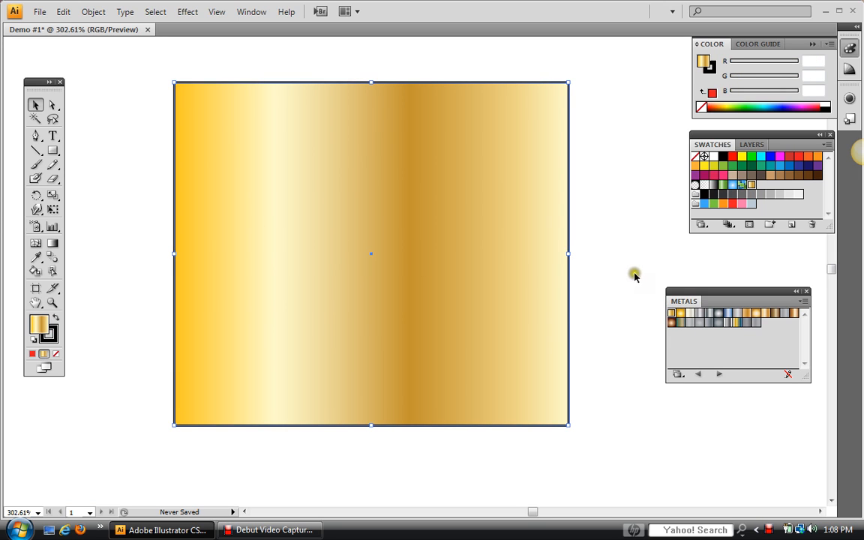
click(681, 314)
click(751, 321)
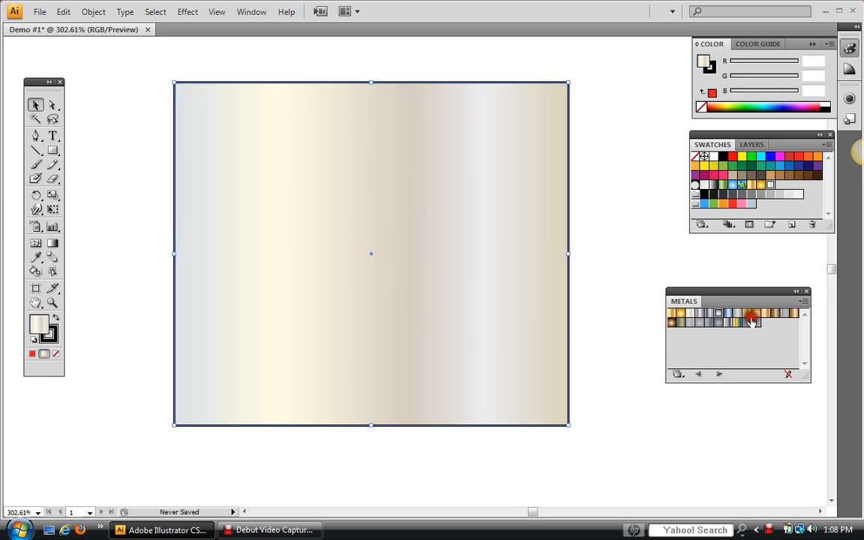
click(751, 321)
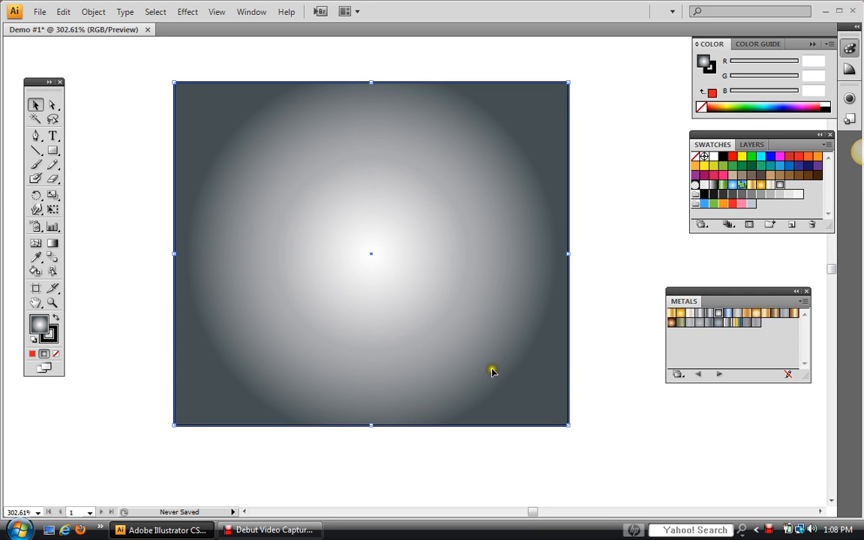
click(808, 293)
Fill the rectangle with the dark red swatch (R 193, G 39, B 45) and try pink #C61081 in the Color Picker
click(789, 156)
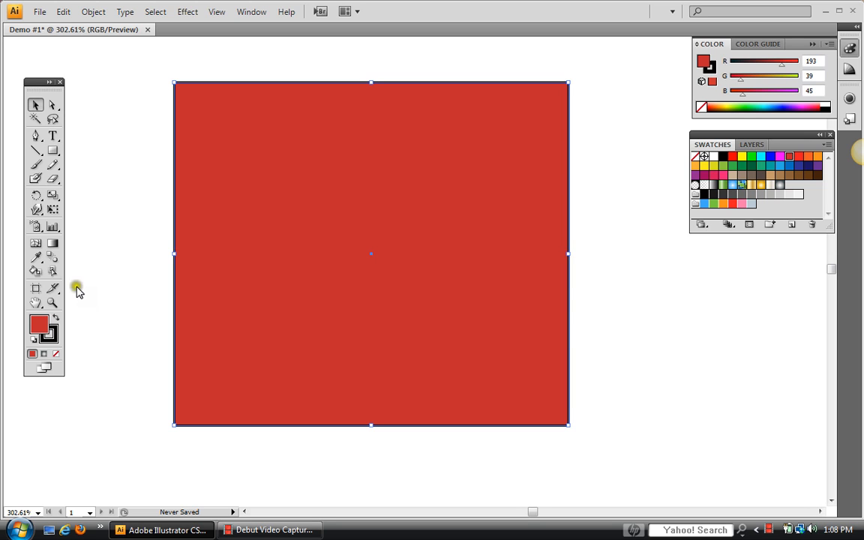
double_click(39, 325)
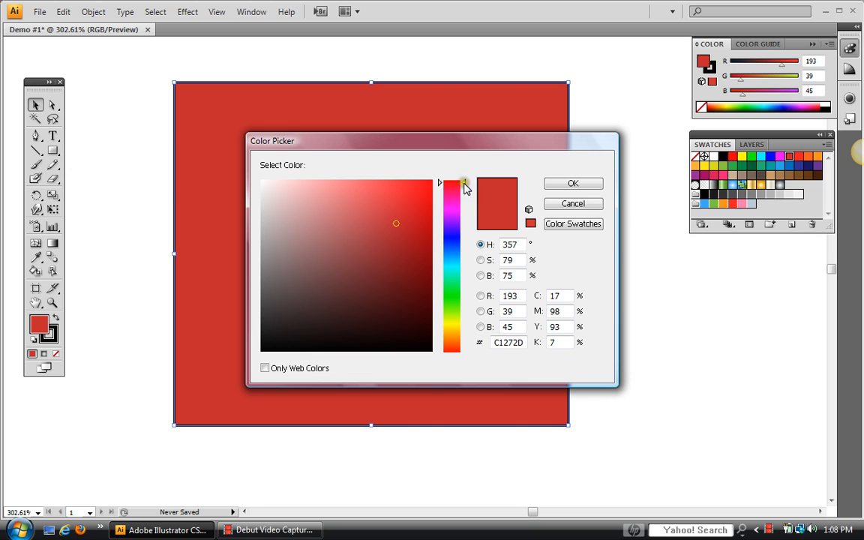
drag(464, 186, 466, 198)
drag(411, 239, 419, 216)
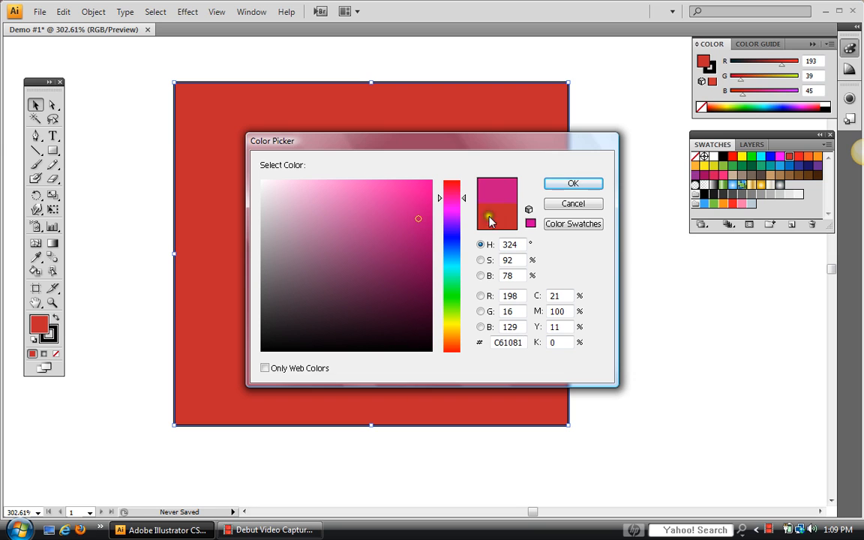
Return the Color Picker's hue to 360° and sample bright, pale and muted reds, ending on #B52424
drag(466, 198, 470, 178)
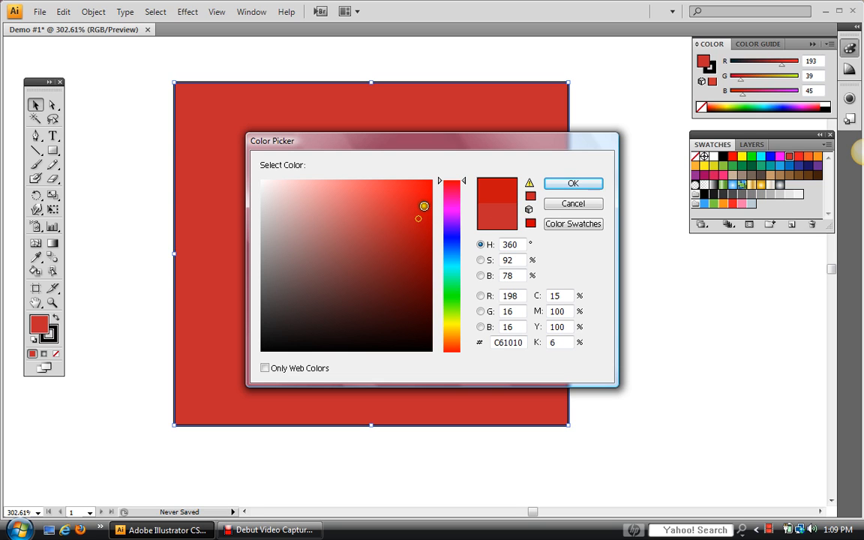
drag(424, 205, 421, 192)
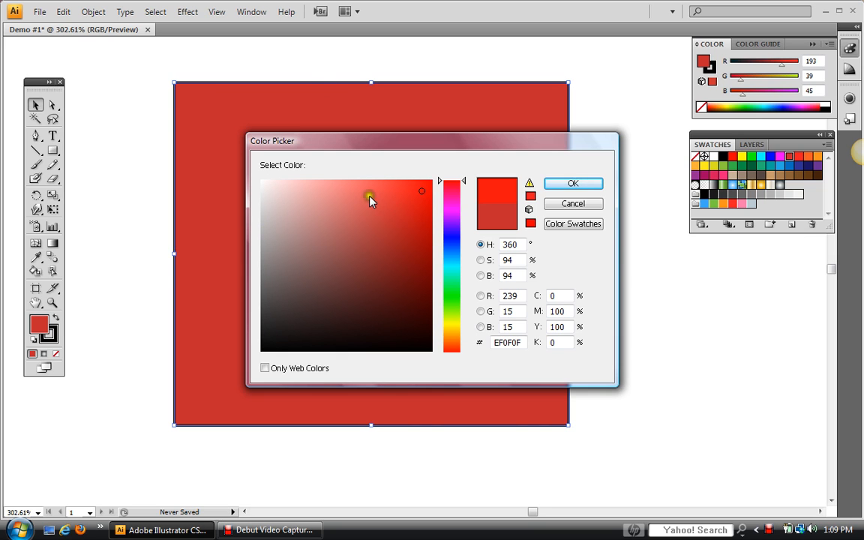
drag(369, 200, 343, 187)
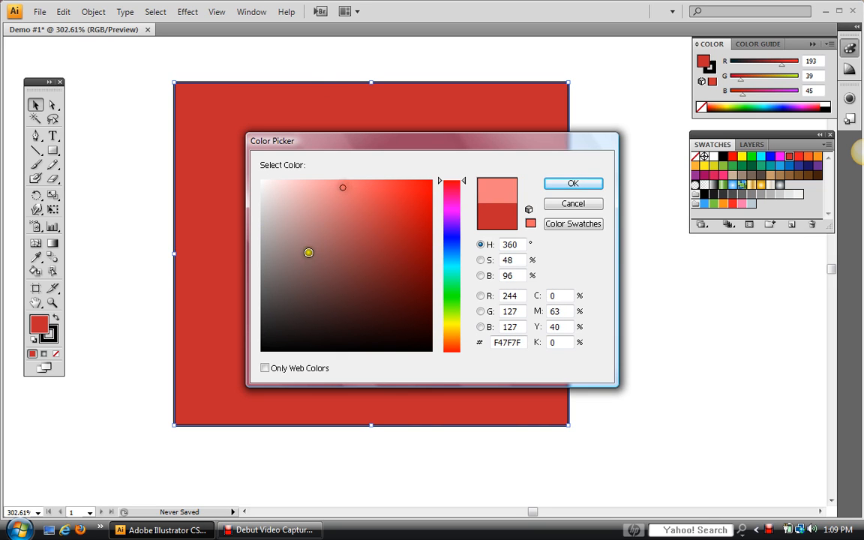
mouse_move(264, 340)
mouse_down()
mouse_move(404, 315)
mouse_move(409, 287)
mouse_move(354, 252)
mouse_up()
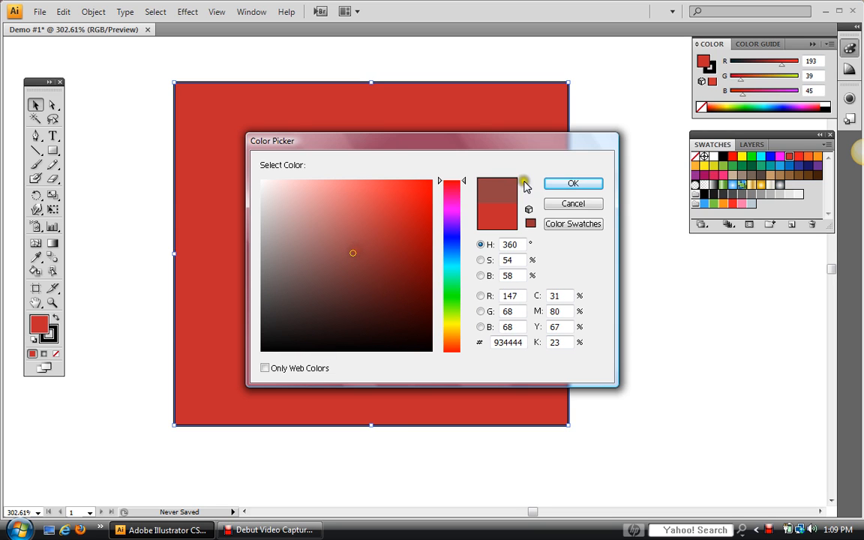
mouse_move(410, 236)
mouse_down()
mouse_move(403, 246)
mouse_move(402, 229)
mouse_move(363, 309)
mouse_up()
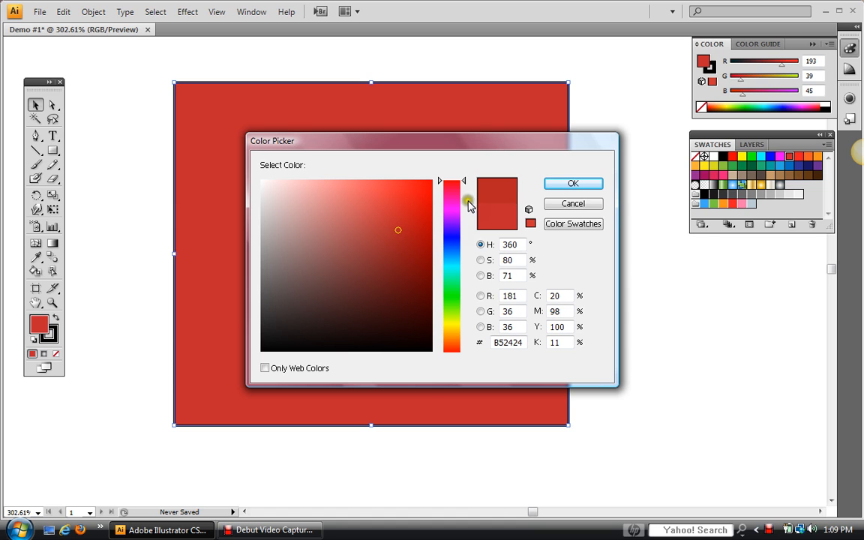
Try a 190° blue hue, return it to red and apply R 181, G 36, B 36 as the rectangle's fill
mouse_move(463, 184)
mouse_down()
mouse_move(465, 279)
mouse_move(466, 261)
mouse_up()
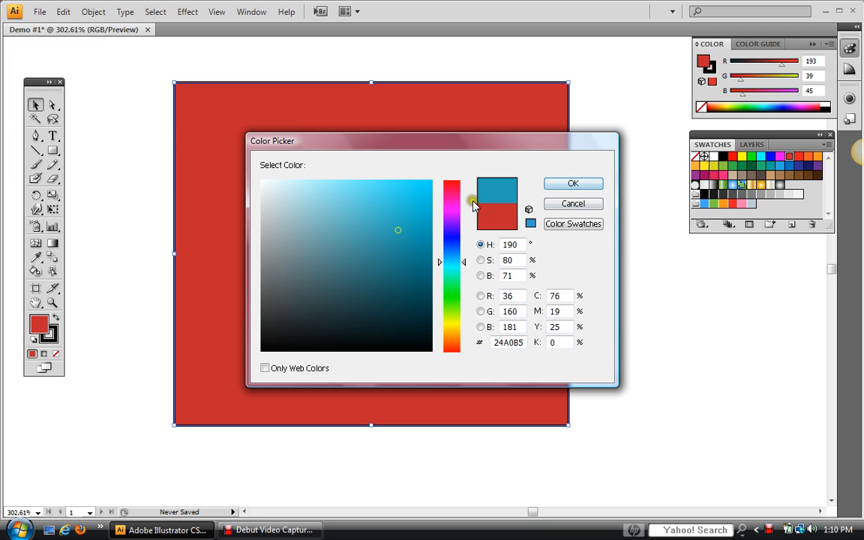
drag(440, 267, 455, 178)
click(599, 184)
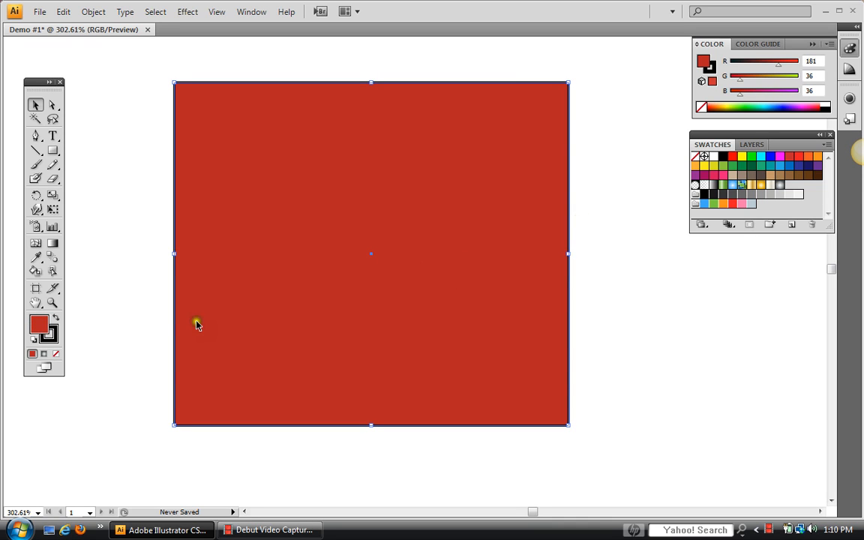
Save the current red fill color (R 181, G 36, B 36) as a new swatch and deselect the rectangle
drag(39, 328, 791, 193)
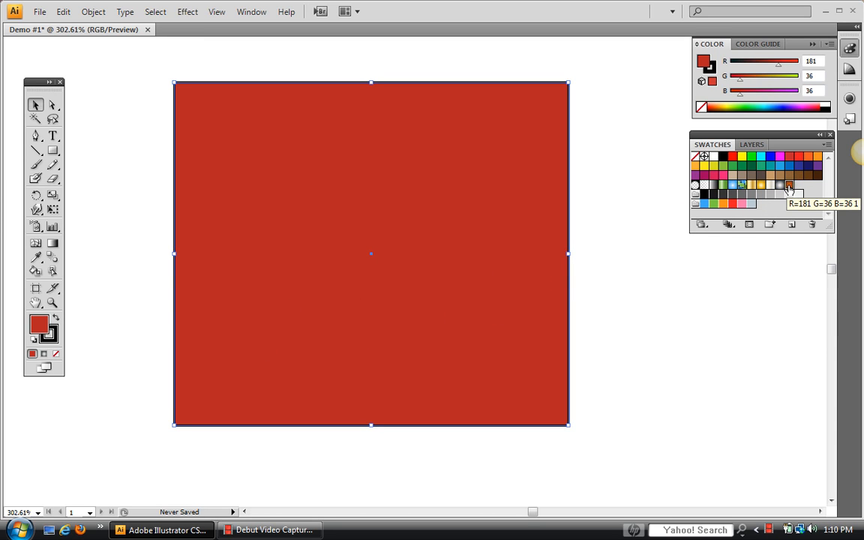
click(632, 269)
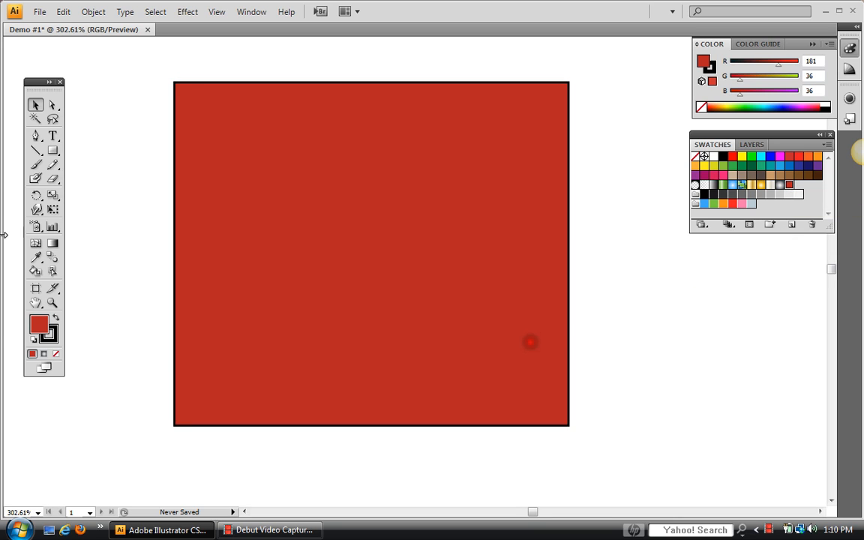
Draw a small rectangle beside the large one and apply the saved red swatch (R 181, G 36, B 36) to its fill
click(52, 150)
drag(640, 296, 735, 401)
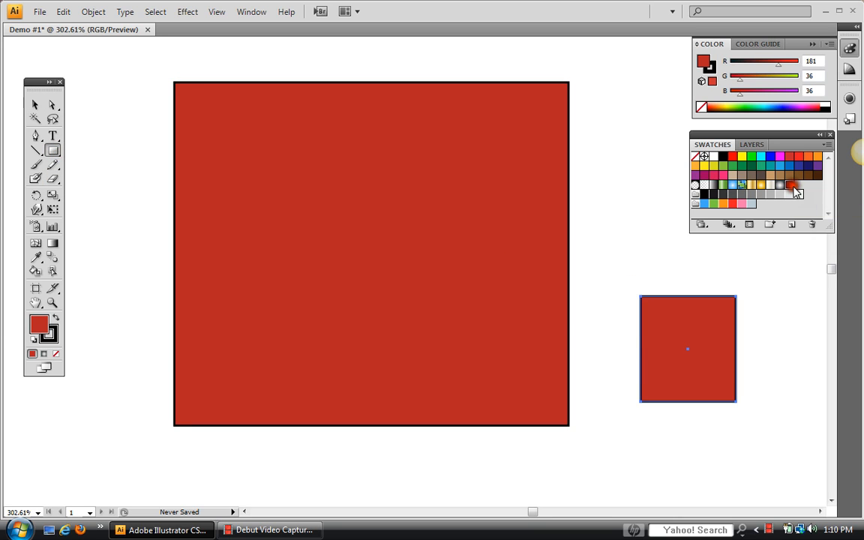
click(792, 186)
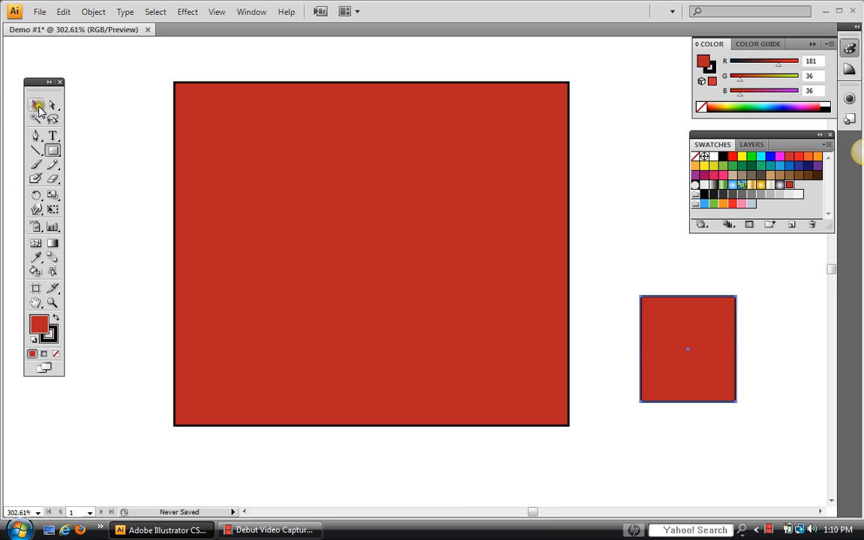
Delete the saved red swatch from the document's swatches
click(38, 106)
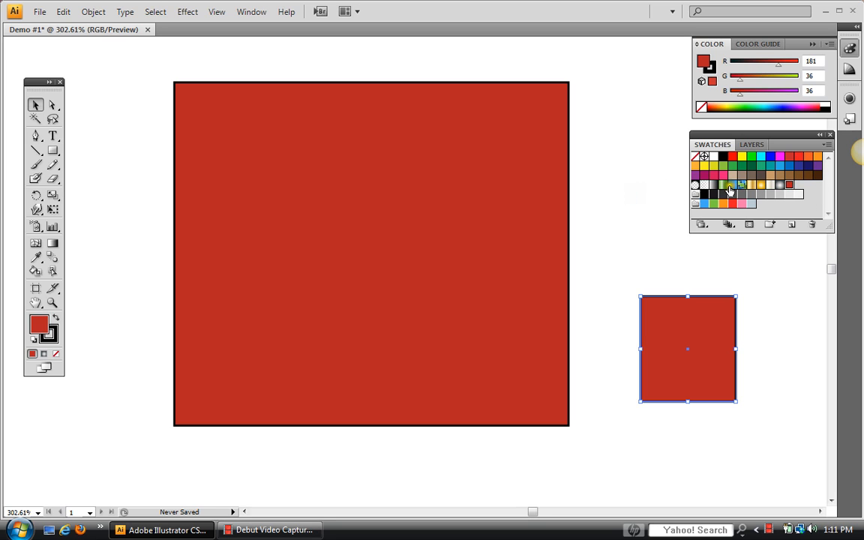
drag(790, 186, 810, 224)
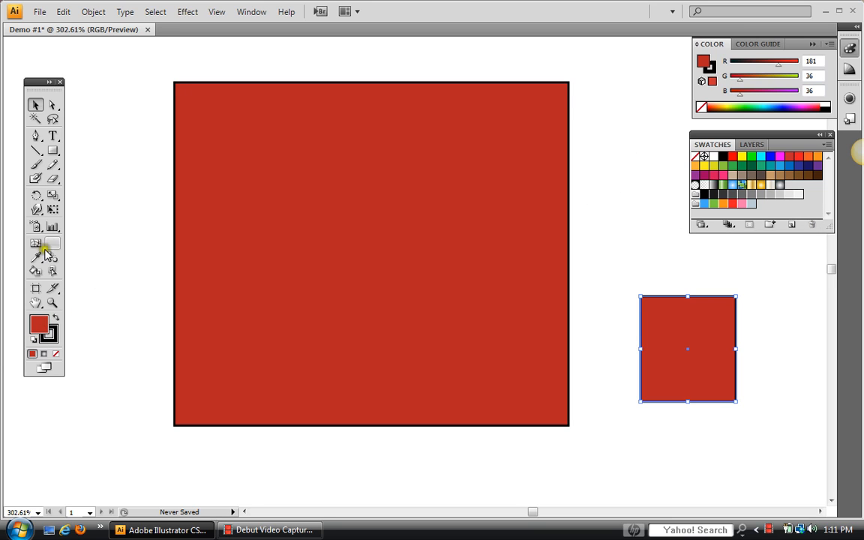
Draw seven small rectangles beside the large red one, all with no fill and a black stroke
click(52, 150)
drag(85, 205, 132, 253)
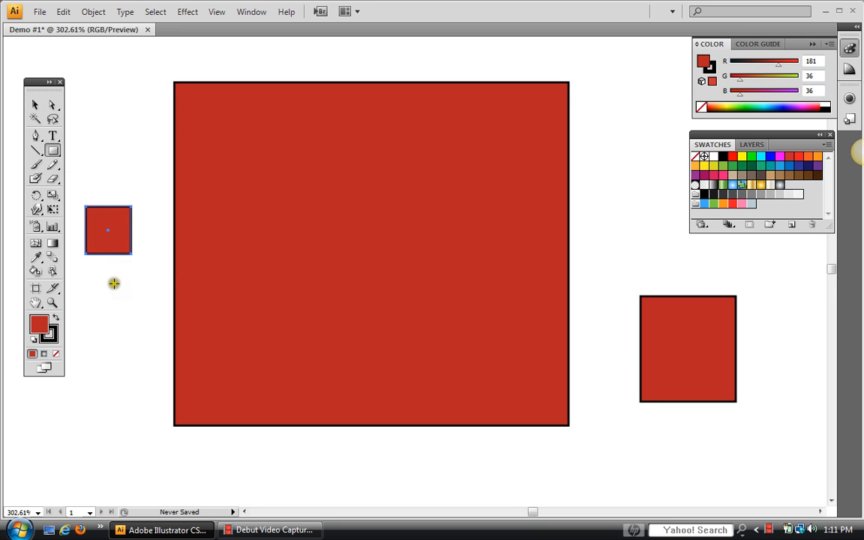
click(56, 354)
drag(112, 359, 144, 407)
drag(108, 439, 175, 455)
drag(69, 419, 111, 439)
drag(94, 313, 144, 360)
drag(119, 267, 148, 292)
drag(90, 144, 157, 200)
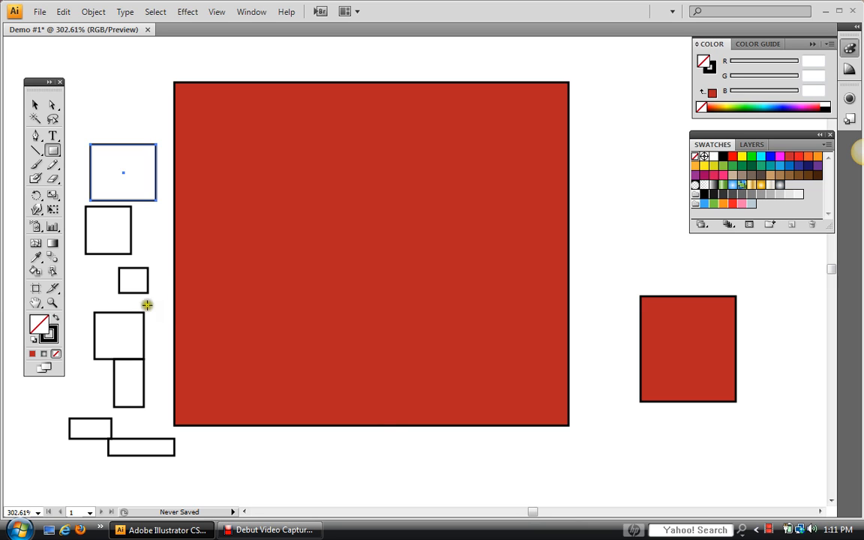
Copy the large rectangle's red fill to the small square second from the top of the column using the Eyedropper
click(35, 104)
click(186, 88)
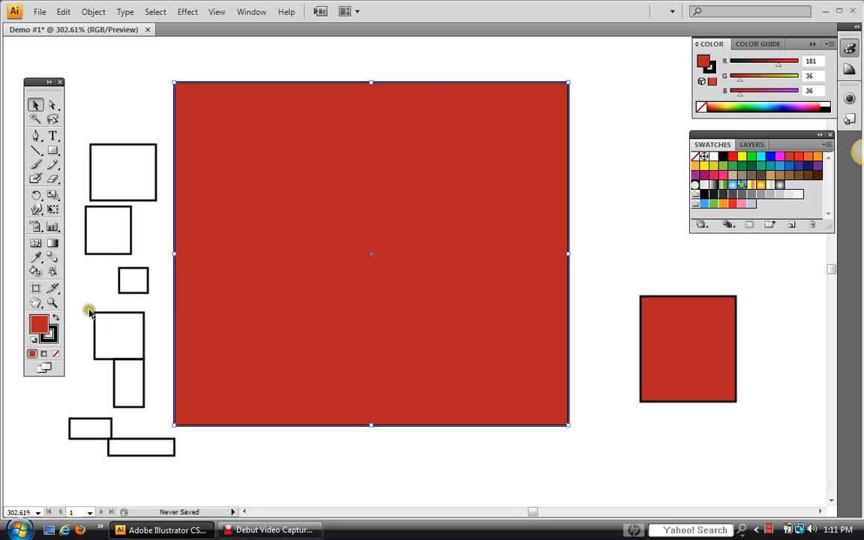
click(100, 253)
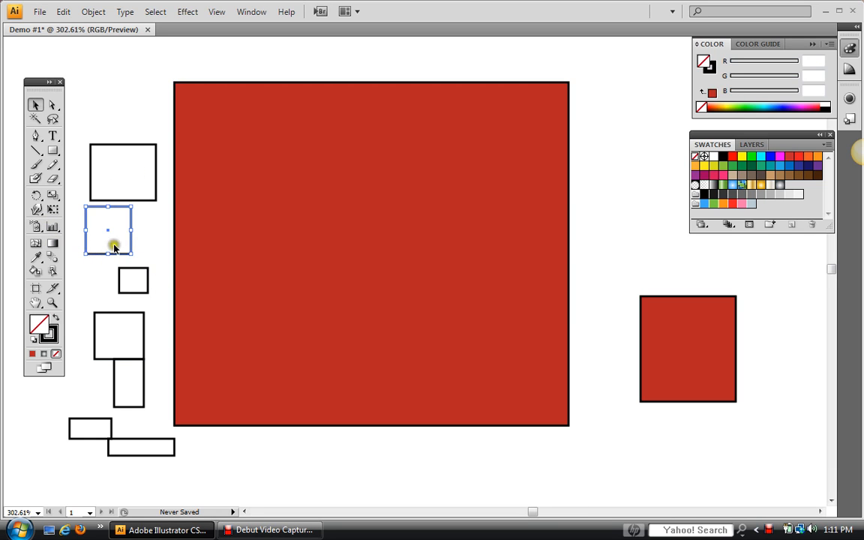
click(37, 259)
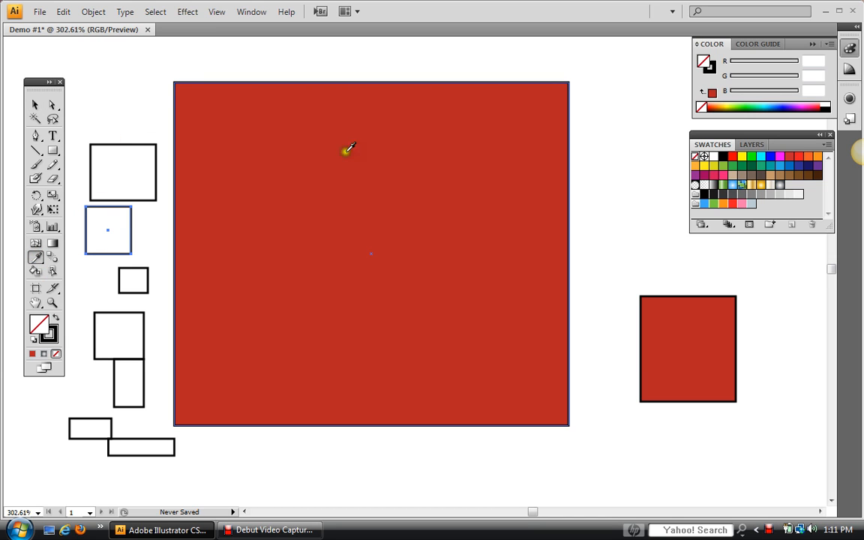
click(442, 154)
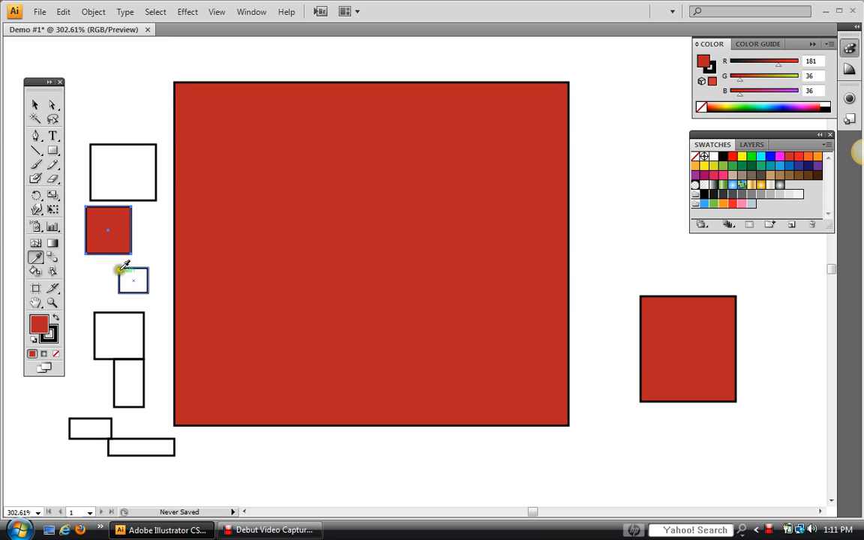
Copy the red fill from the medium rectangle across the artboard to the topmost small rectangle using the Eyedropper
click(32, 106)
click(103, 144)
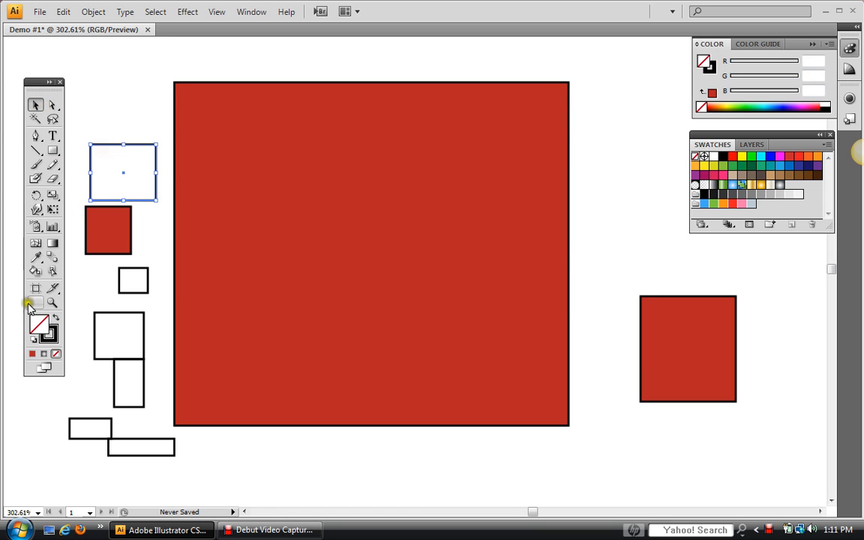
click(36, 259)
click(703, 327)
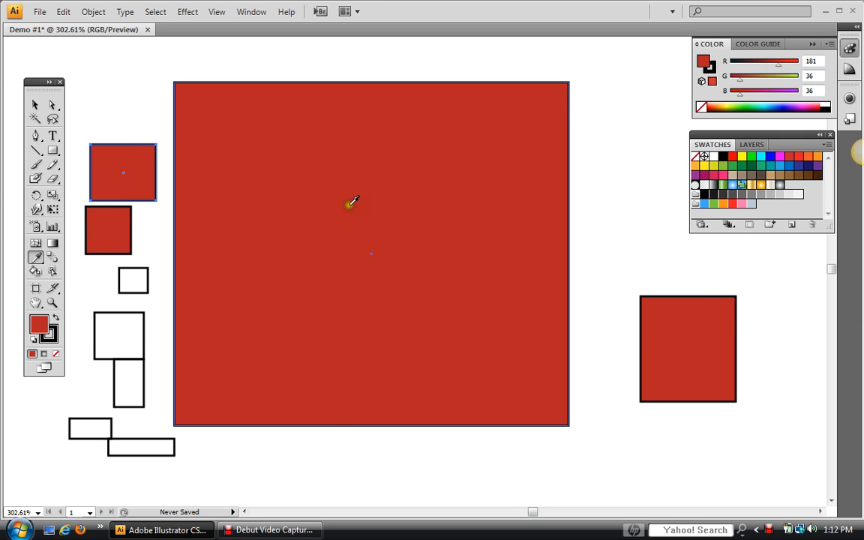
Place the Andy Warhol fashion figure image from the Illustrations folder as a linked file
scroll(350, 201, up, 2)
scroll(350, 195, down, 3)
scroll(350, 193, up, 4)
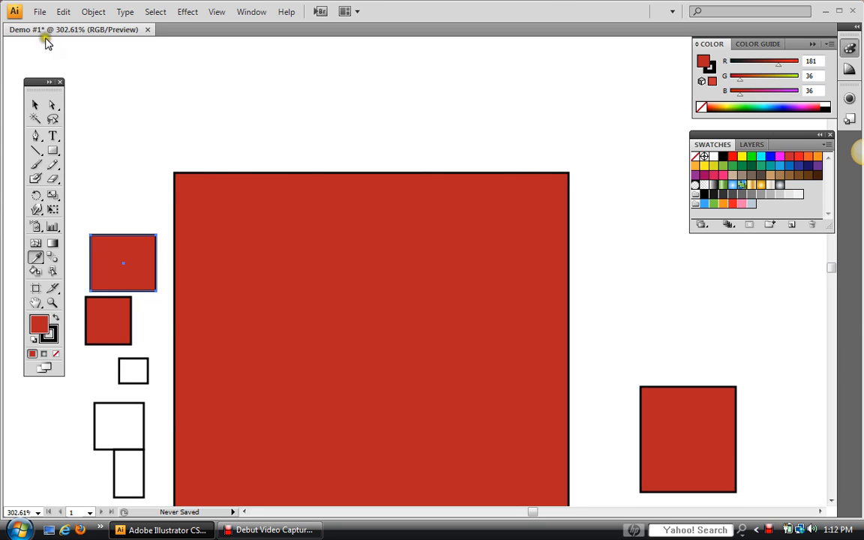
click(39, 11)
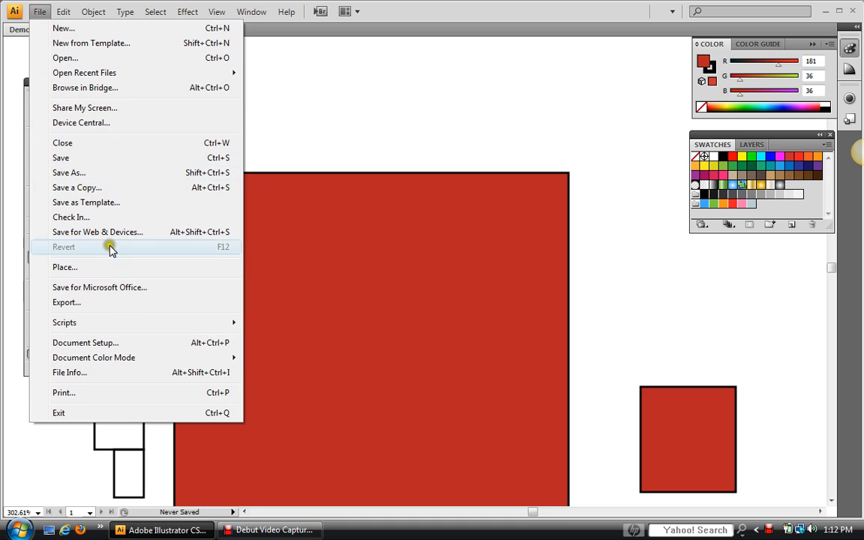
click(87, 268)
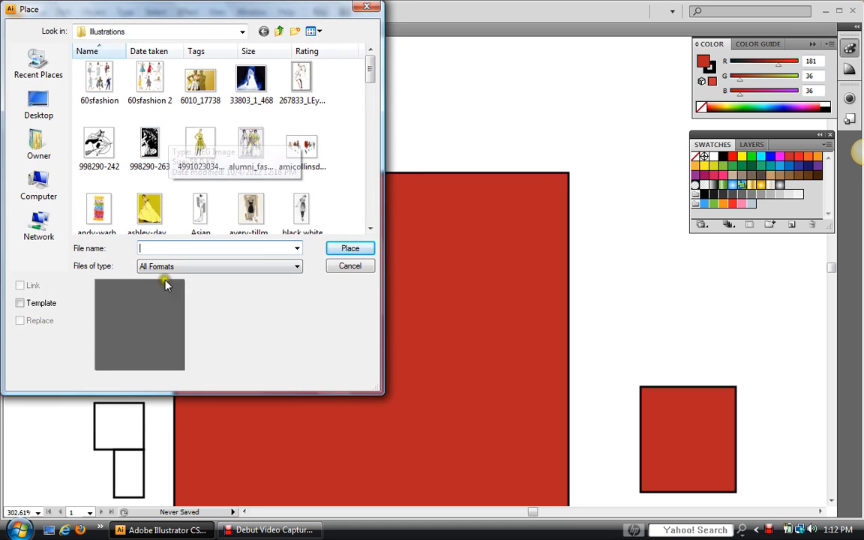
click(99, 209)
click(360, 252)
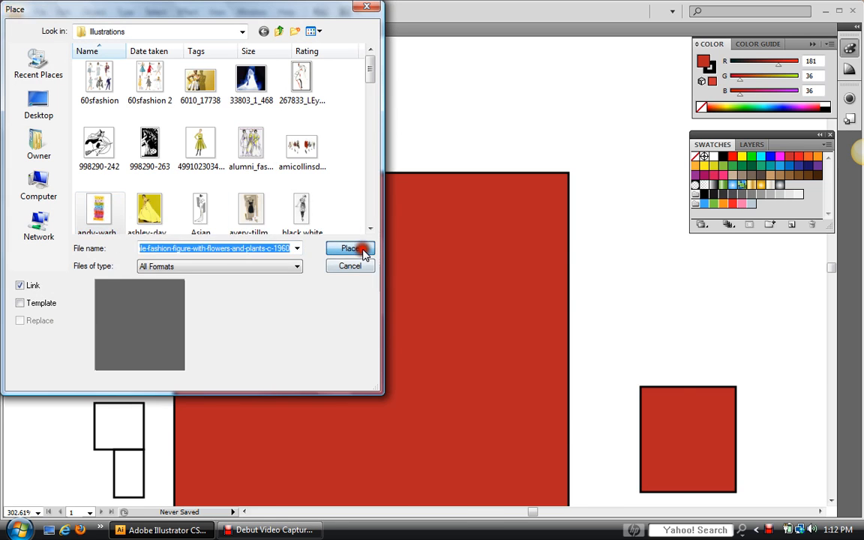
Move the placed image off the artboard and delete all the practice rectangles underneath
scroll(363, 327, up, 3)
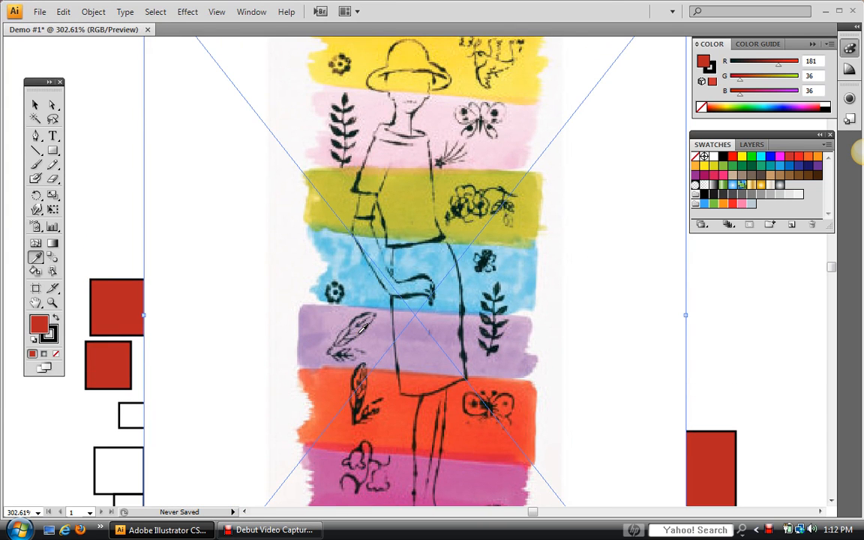
key(ctrl+minus)
key(ctrl+minus)
key(ctrl+minus)
key(ctrl+minus)
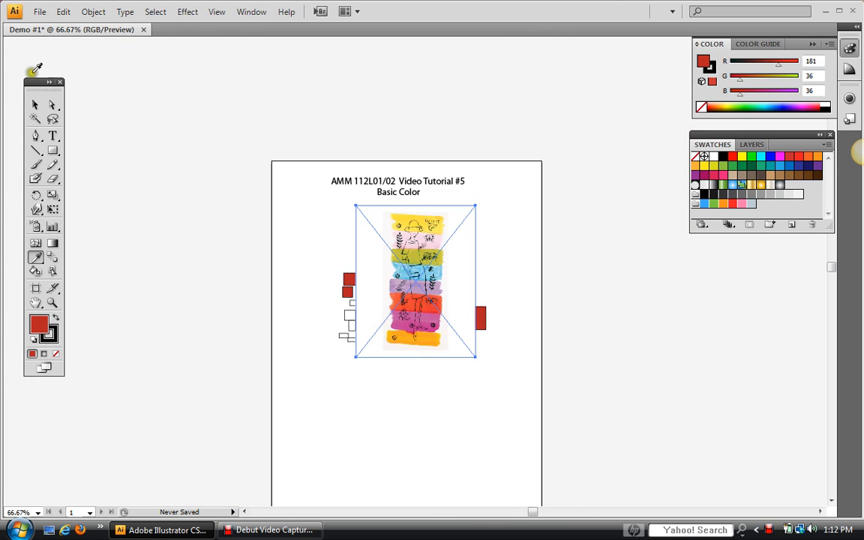
click(34, 103)
drag(415, 235, 679, 252)
drag(304, 237, 502, 358)
key(Delete)
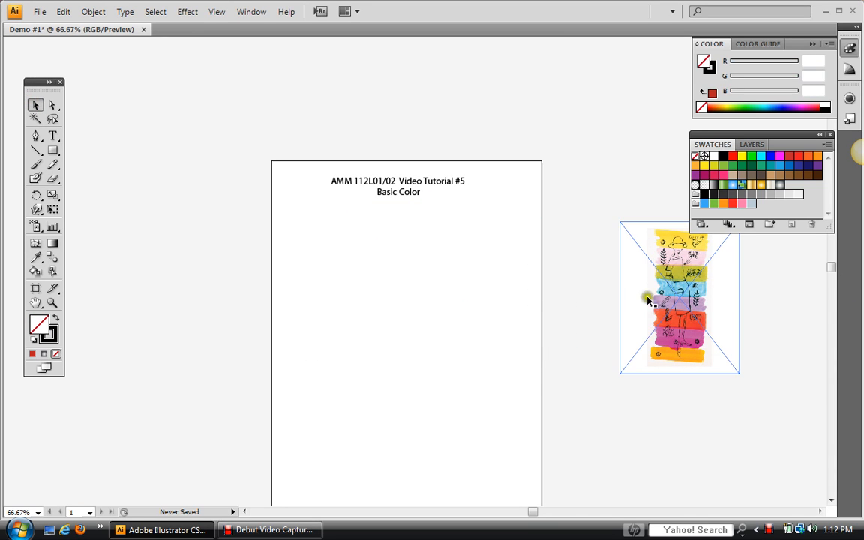
Move the placed image back onto the artboard below the title and deselect it
drag(646, 295, 395, 280)
scroll(495, 402, down, 1)
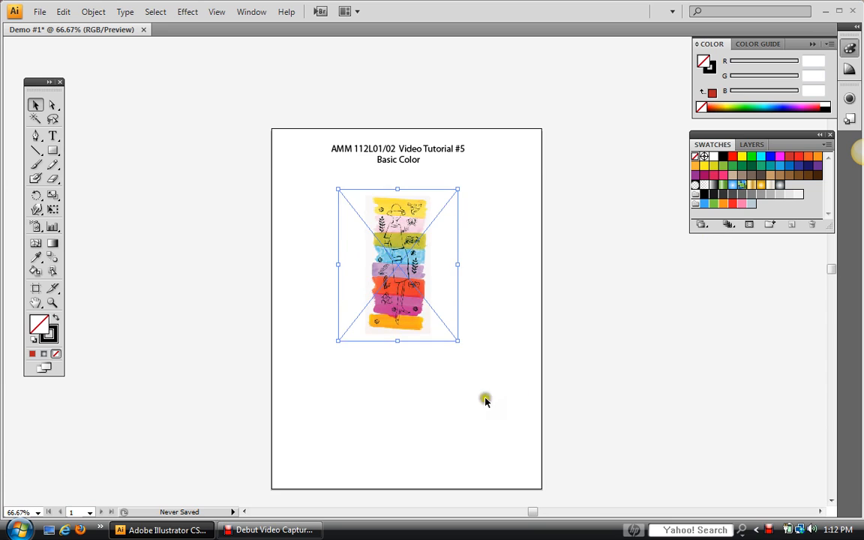
click(468, 399)
Draw an unfilled square about 1.1 by 1.19 in below the image and duplicate it twice to form a row
click(53, 150)
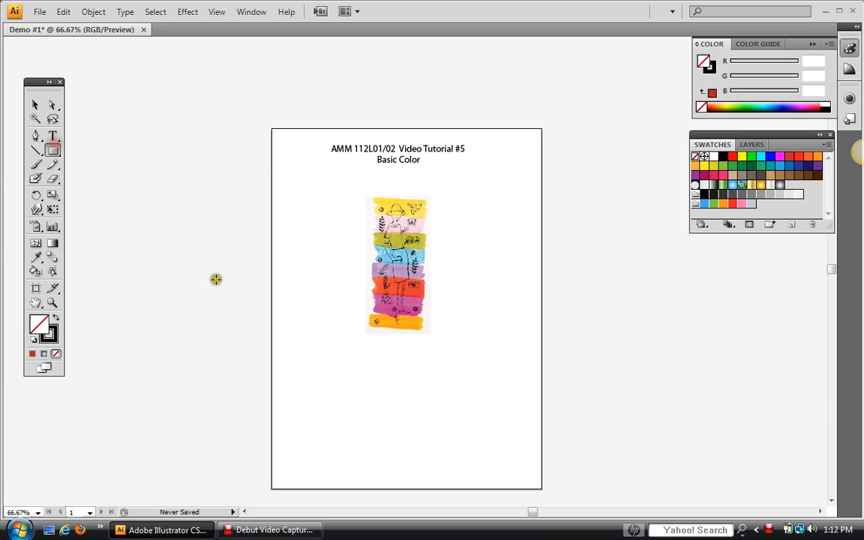
drag(292, 355, 329, 394)
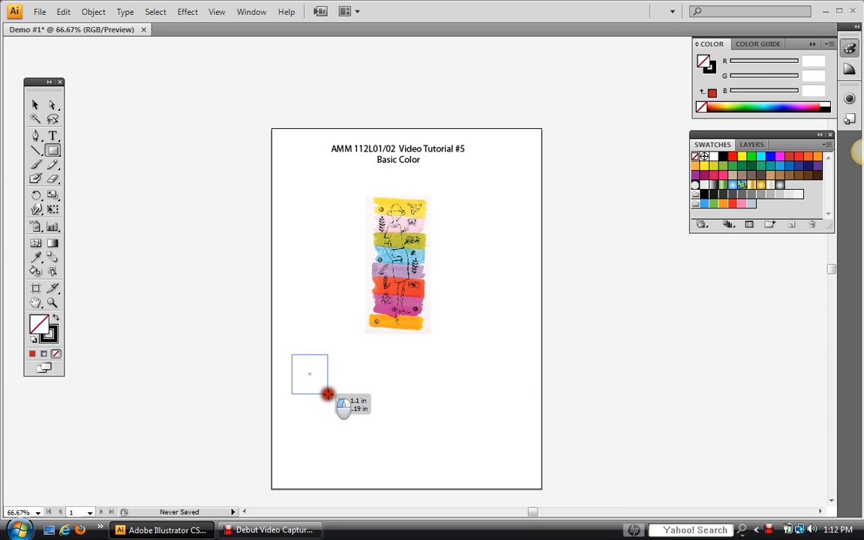
click(35, 105)
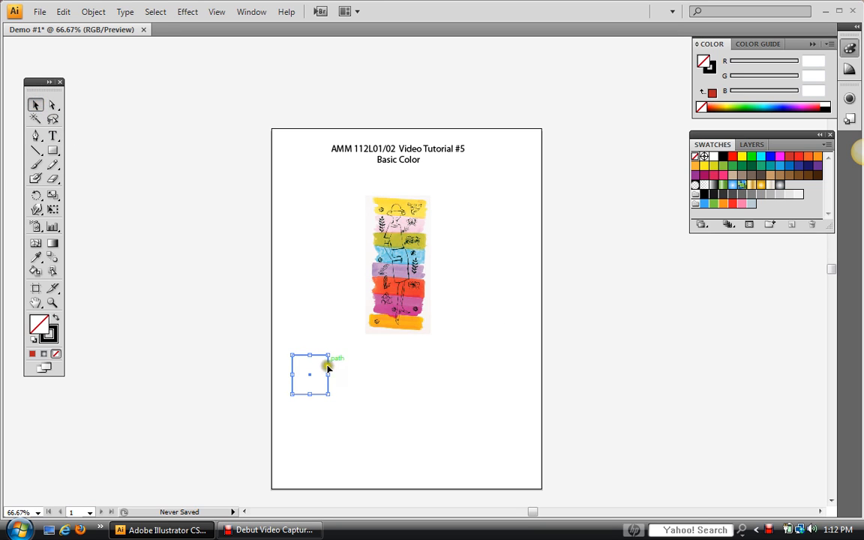
drag(328, 371, 433, 371)
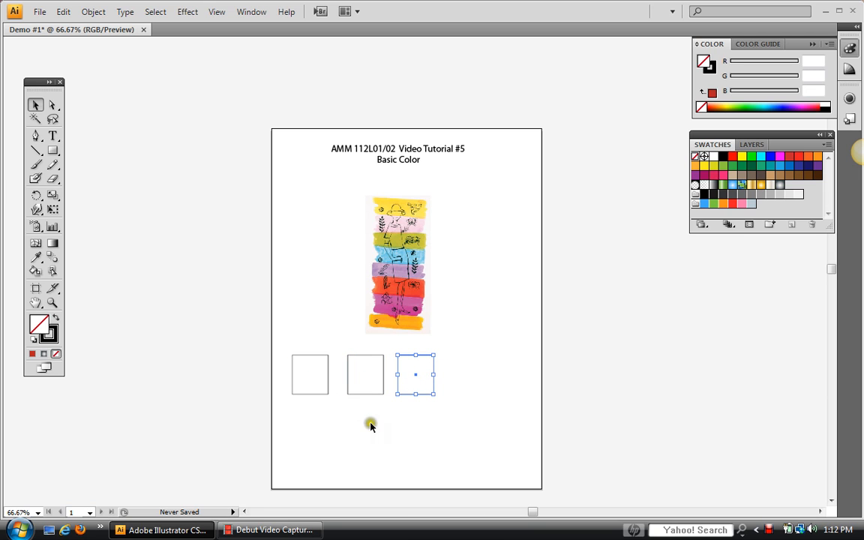
Select all three squares, shift the row so it sits centered beneath the image, and deselect it
click(119, 168)
drag(273, 368, 455, 413)
click(415, 375)
drag(415, 377, 451, 375)
click(572, 360)
click(354, 217)
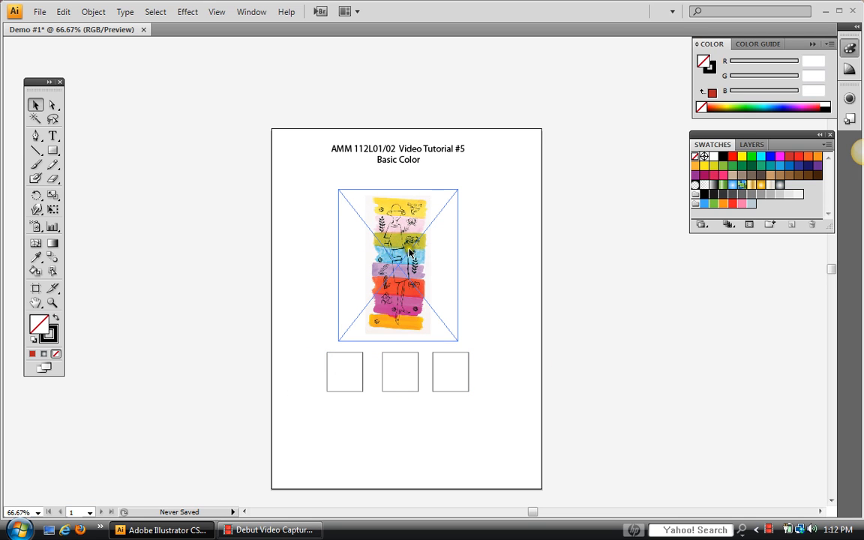
Bring the Swatches panel over to the image for comparison and park it just beside the artboard
click(797, 242)
drag(791, 137, 509, 186)
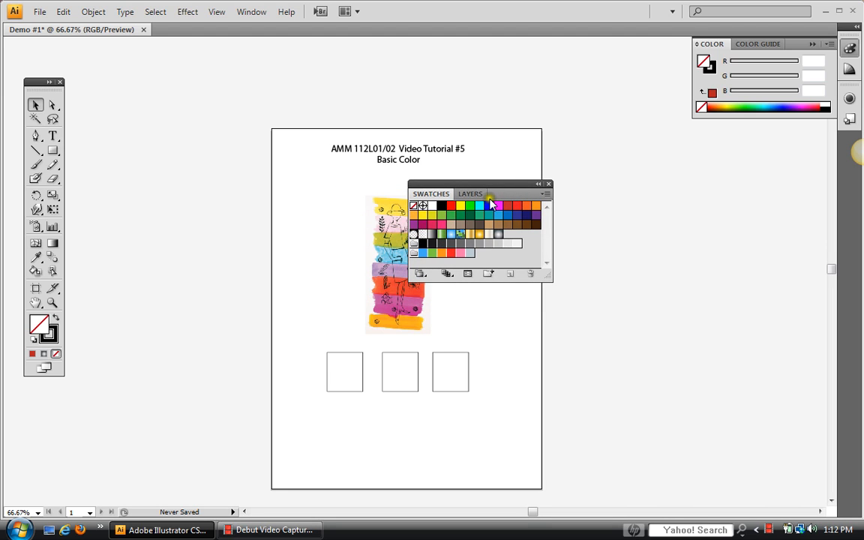
drag(500, 186, 720, 170)
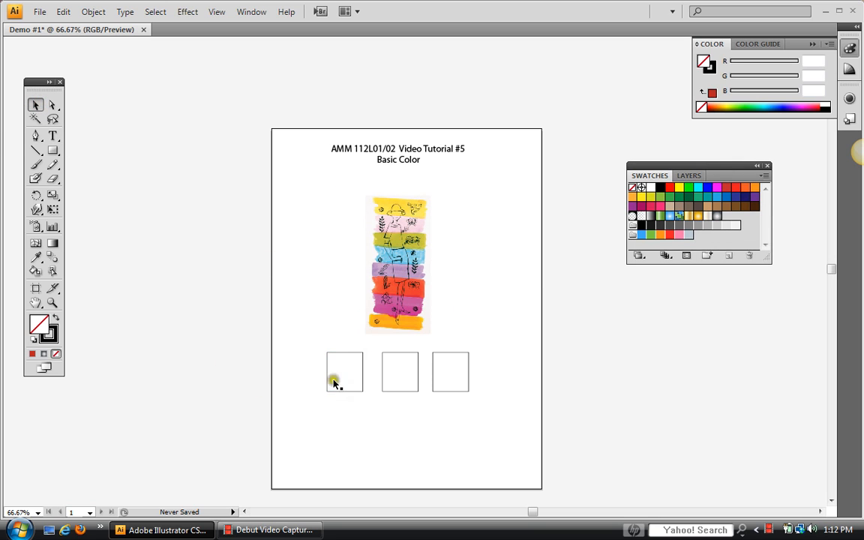
Fill the first square with the yellow sampled from the image's top band using the Eyedropper
click(355, 355)
click(35, 259)
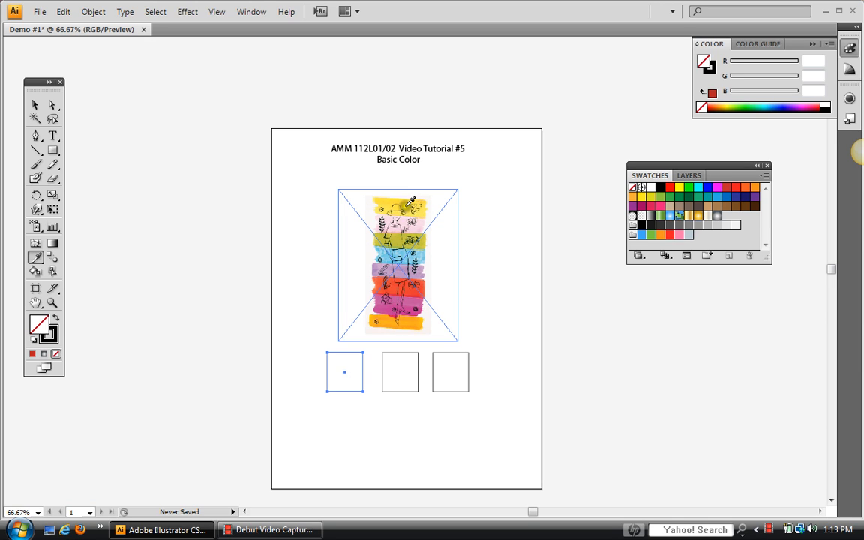
click(409, 204)
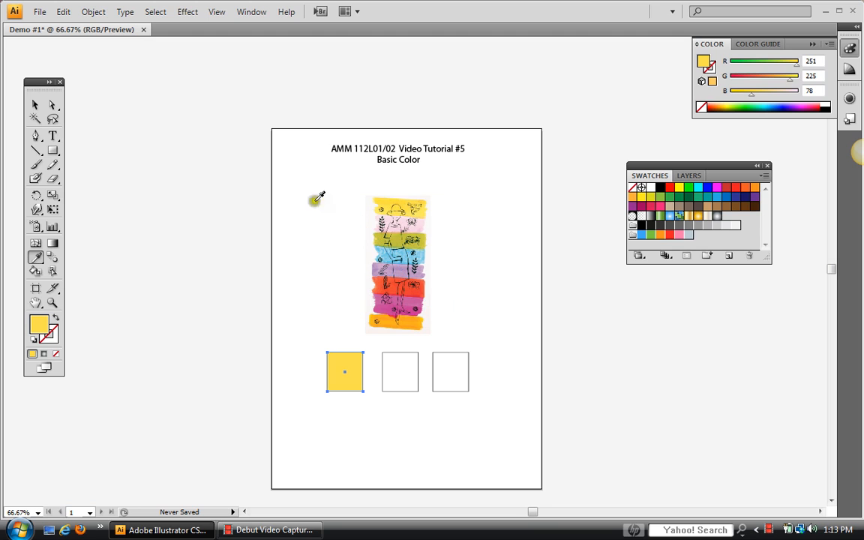
Fill the middle square with the light blue sampled from the image's blue band using the Eyedropper
click(34, 108)
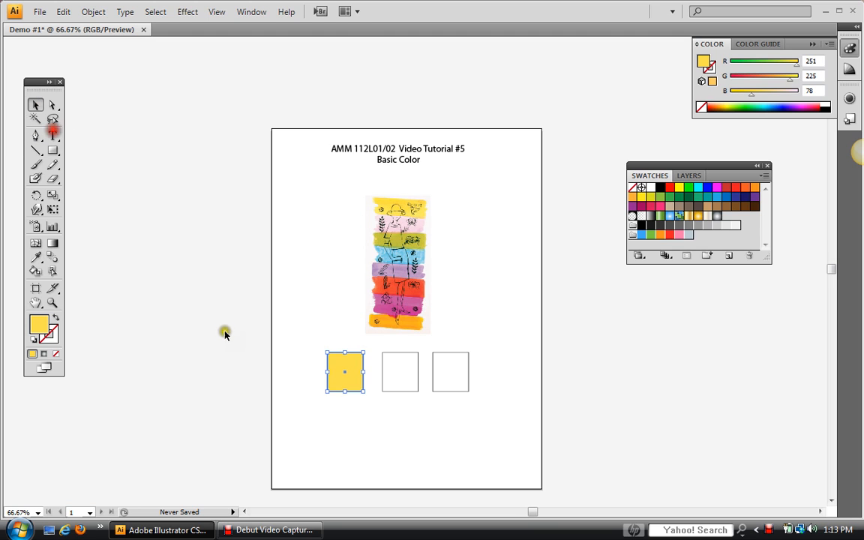
click(398, 357)
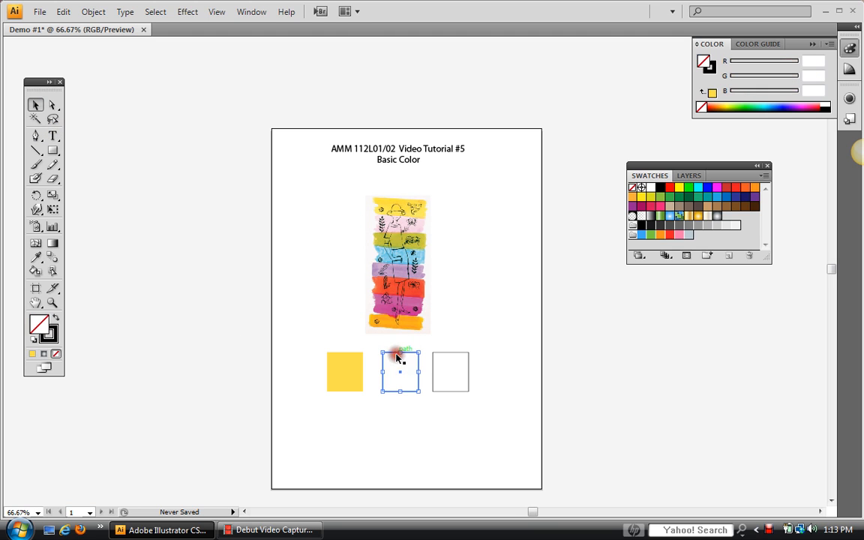
click(35, 257)
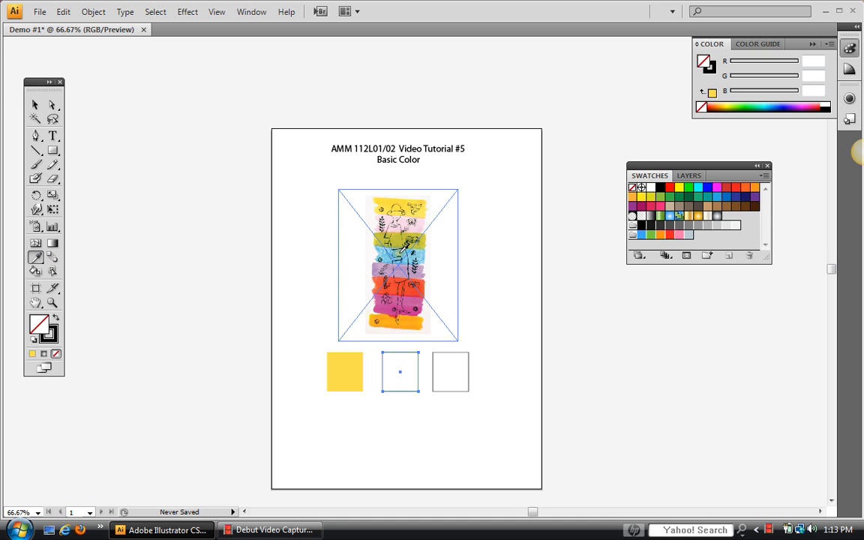
click(399, 253)
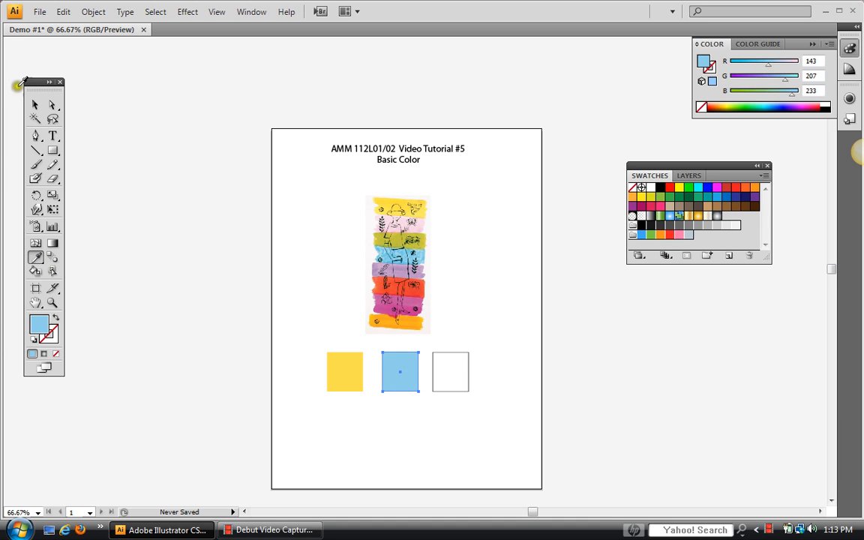
Fill the third square with the orange-red sampled from the image's red band using the Eyedropper, and deselect it
click(33, 108)
click(452, 352)
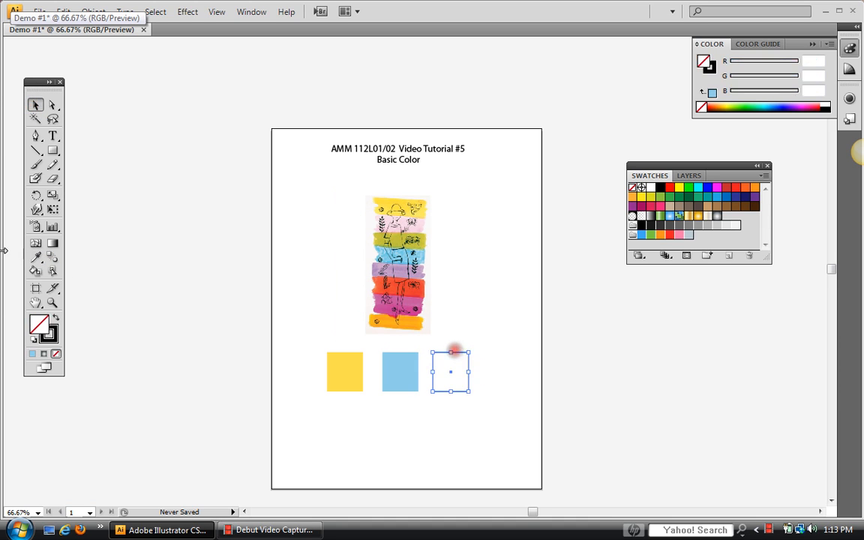
click(36, 257)
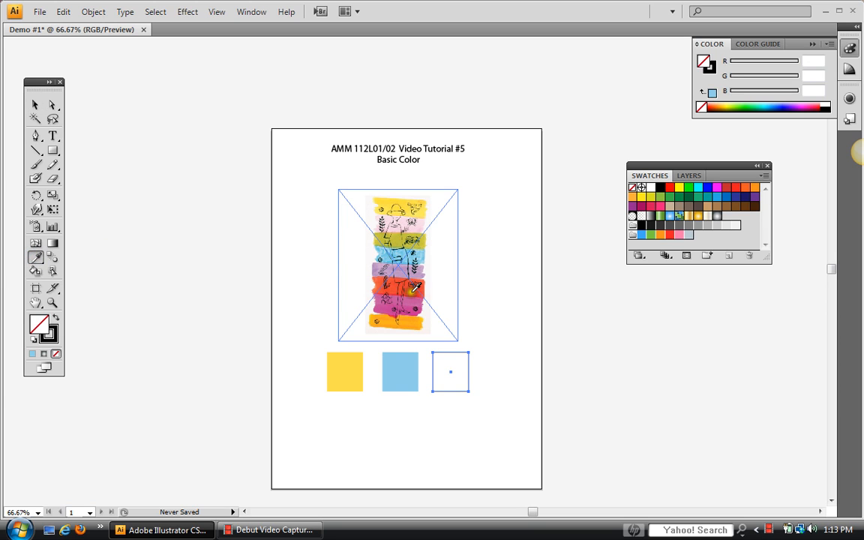
click(379, 285)
click(35, 105)
click(152, 160)
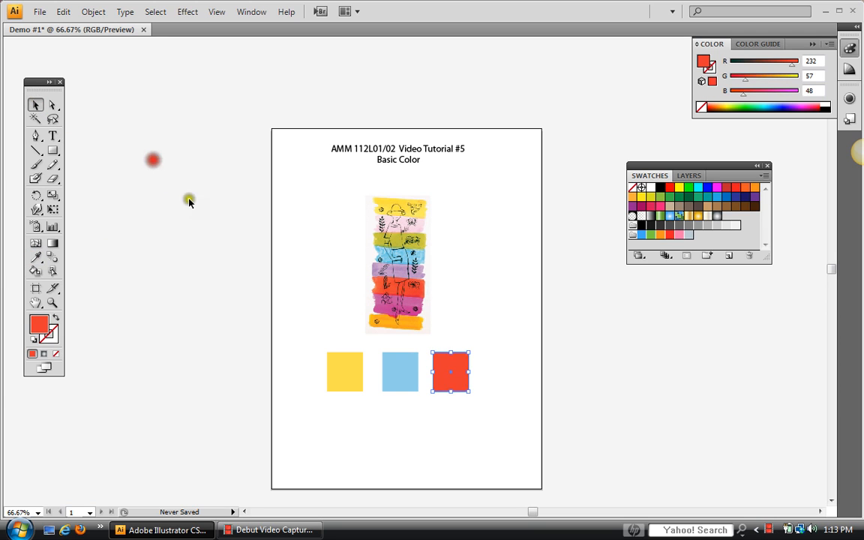
click(399, 217)
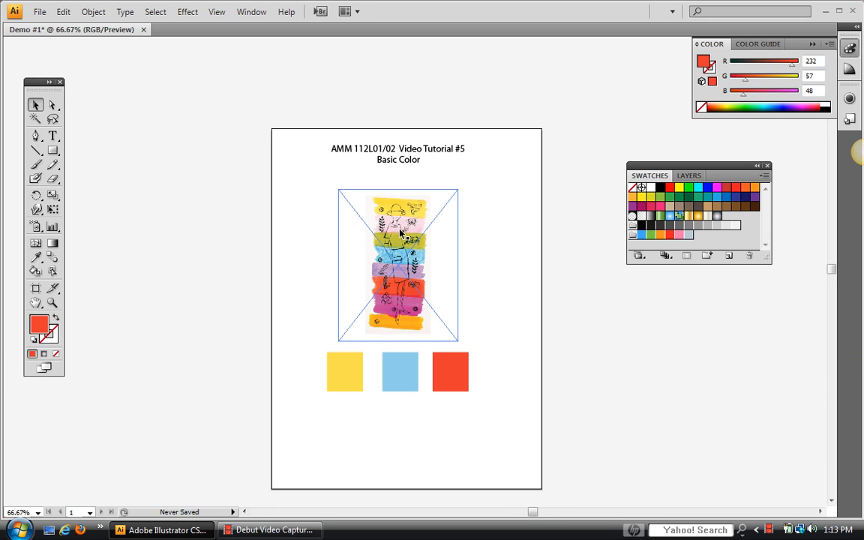
Give all three sampled-color squares below the image a black stroke from the swatches, and deselect them
click(482, 274)
click(502, 325)
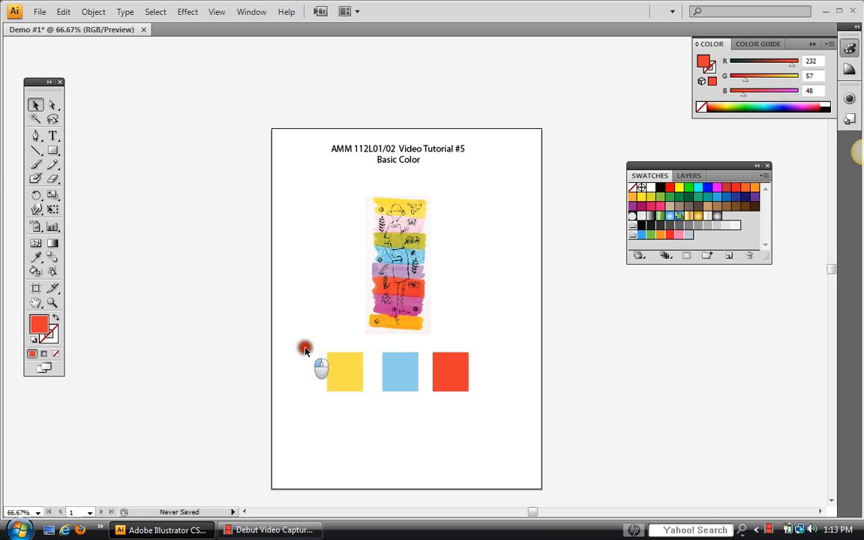
drag(304, 351, 497, 409)
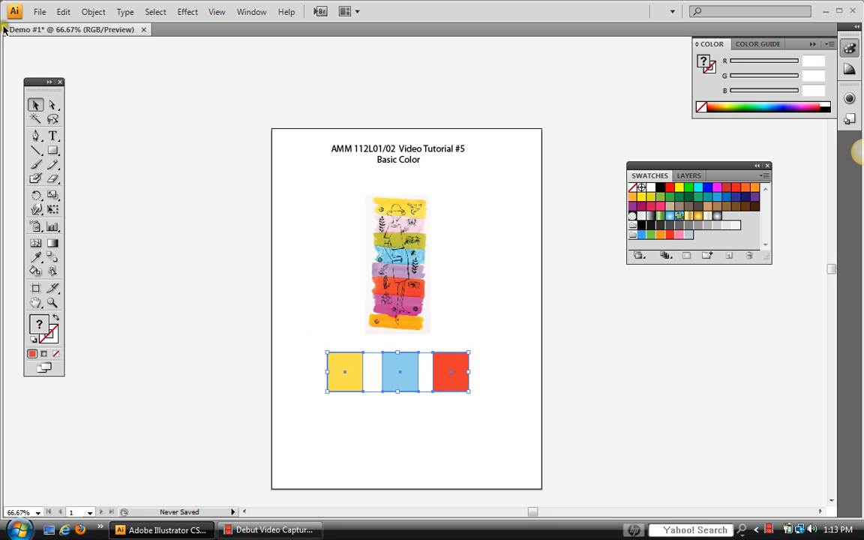
click(54, 337)
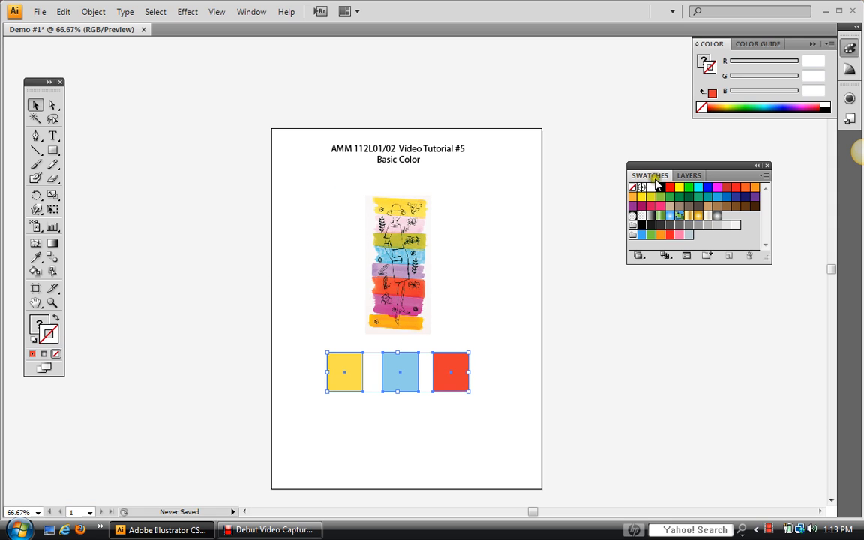
click(661, 188)
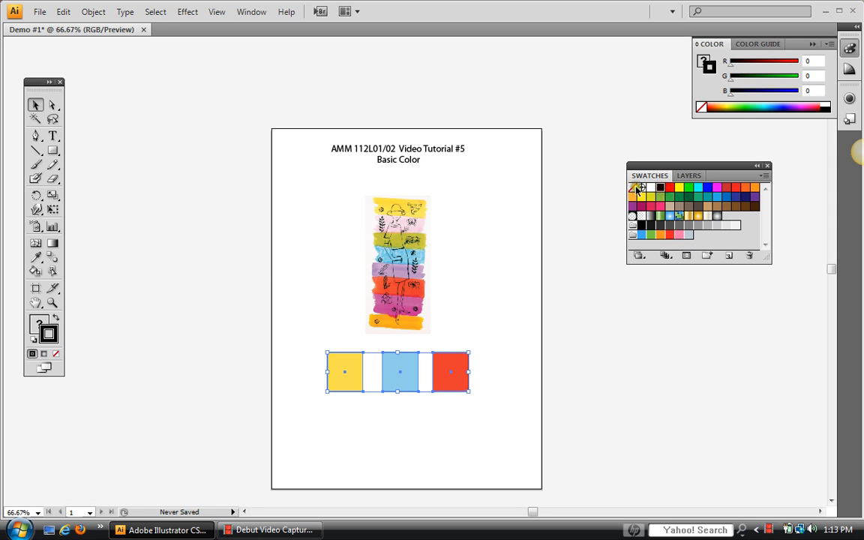
click(35, 102)
click(141, 141)
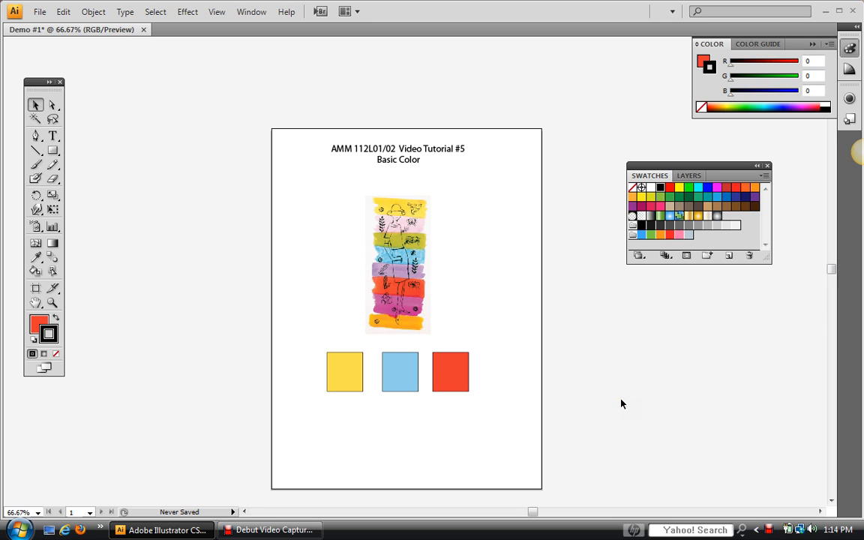
click(459, 325)
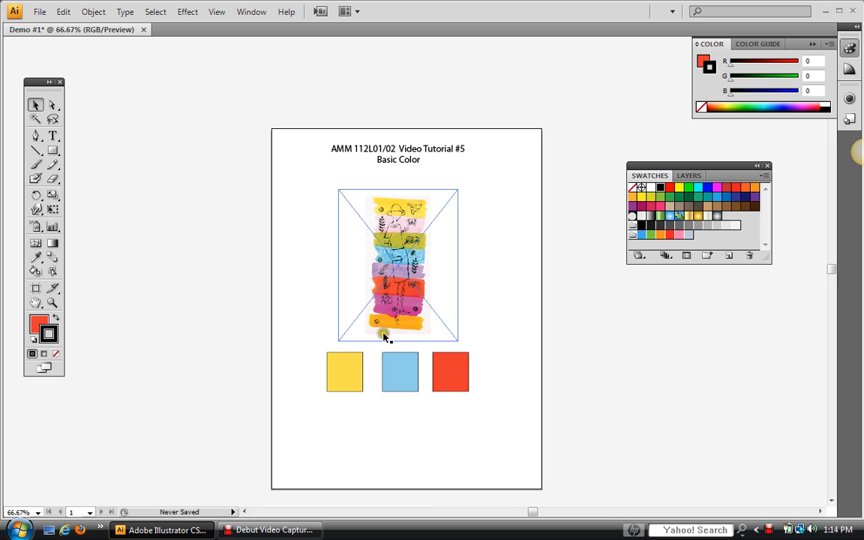
click(598, 372)
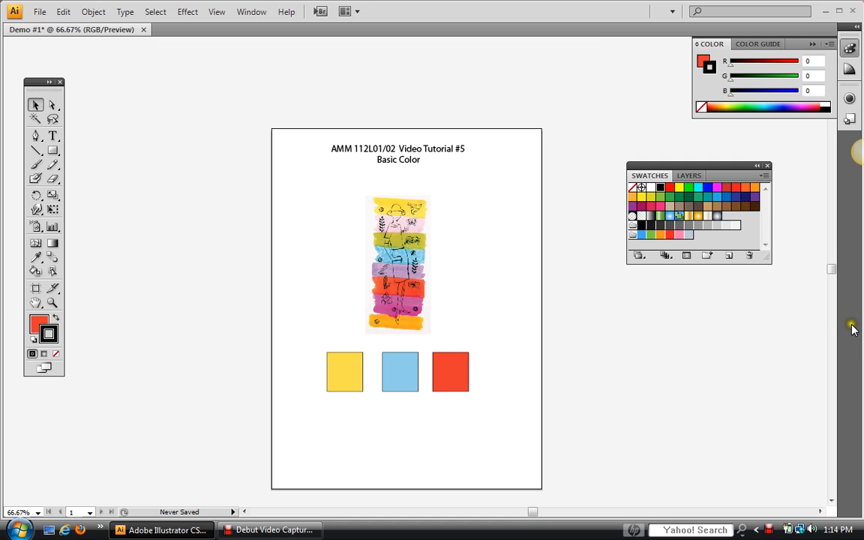